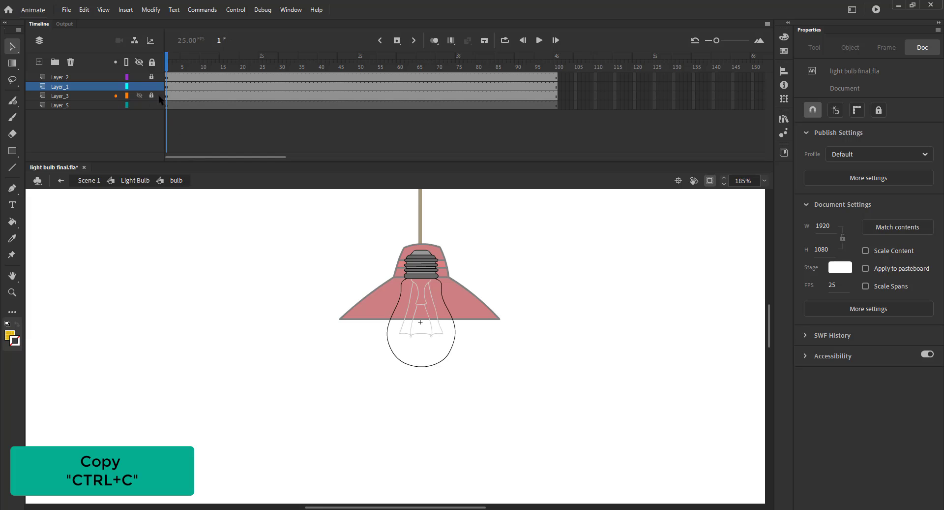
- Lock Layer_1 and fill the bulb outline on Layer_5 with solid yellow FFCC00 using the Paint Bucket
left_click(151, 86)
left_click(77, 106)
left_click_drag(182, 65, 166, 67)
key("k")
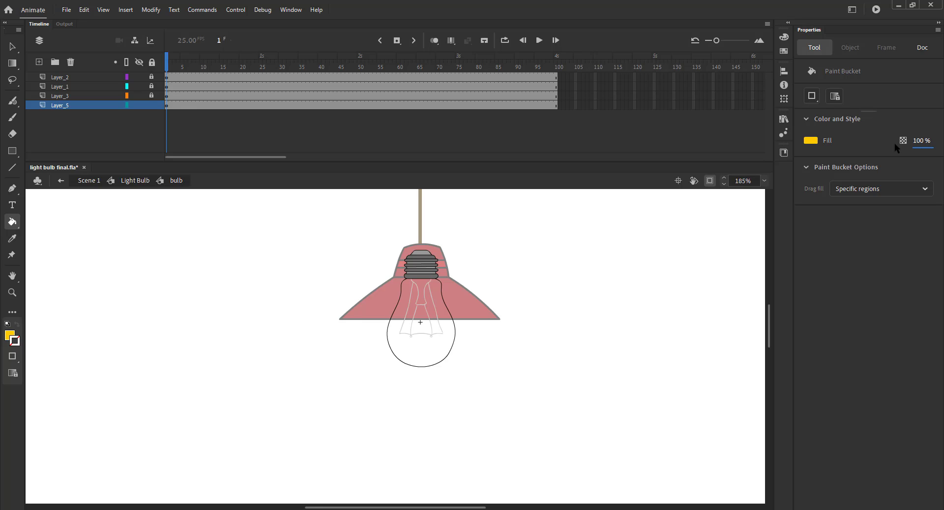
left_click(811, 140)
left_click(775, 220)
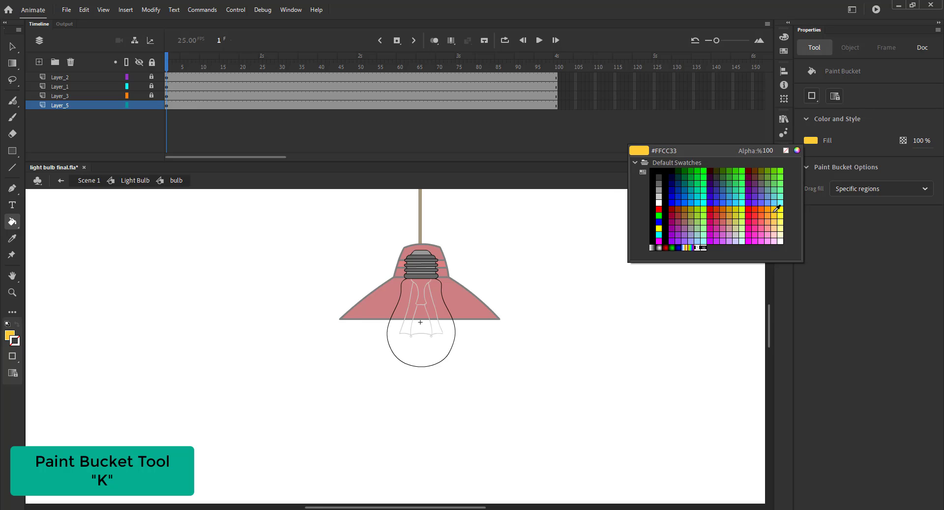
left_click(430, 338)
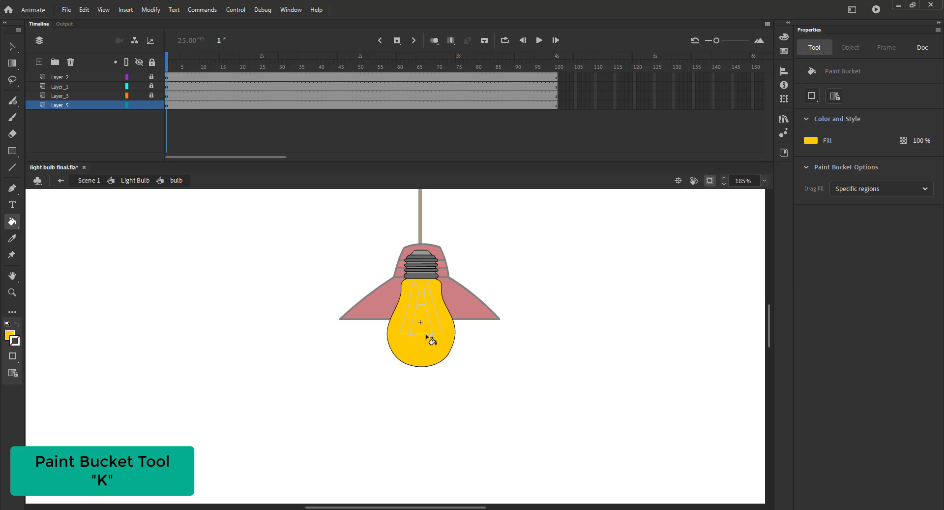
- Try to give the bulb a linear gradient of yellow fading to transparent and adjust it
key("v")
left_click(784, 38)
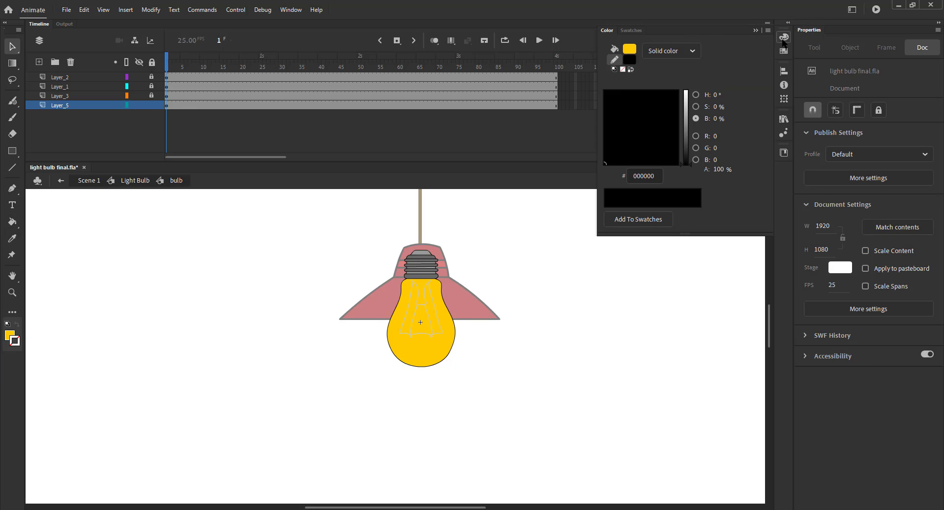
left_click(688, 52)
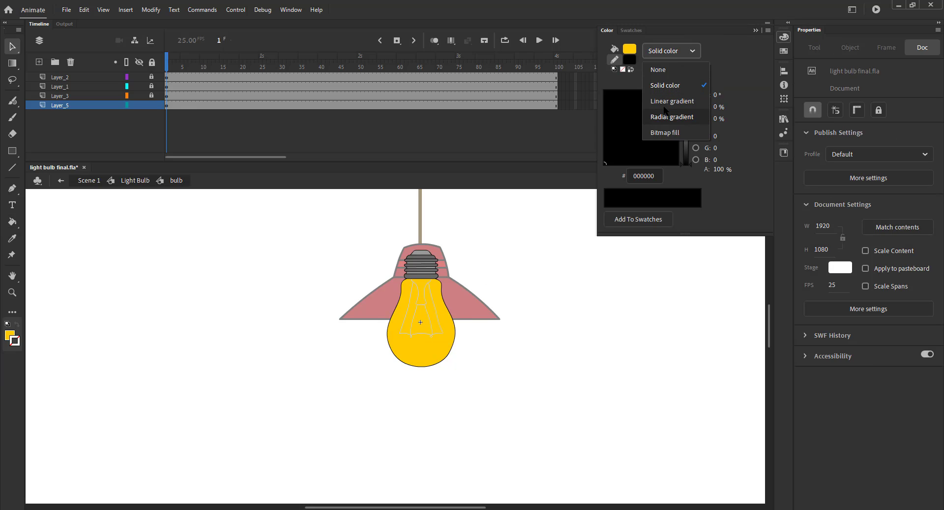
left_click(672, 101)
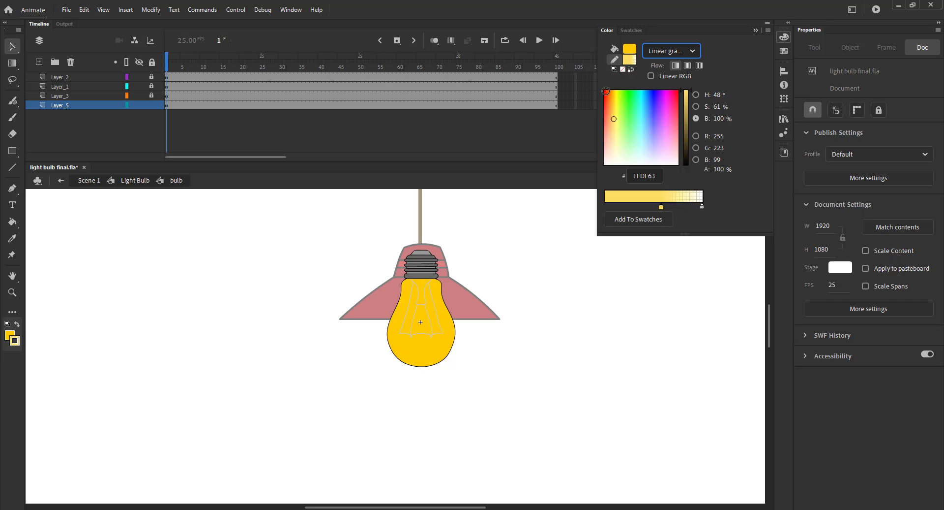
left_click(703, 207)
left_click_drag(616, 109, 614, 106)
left_click(530, 308)
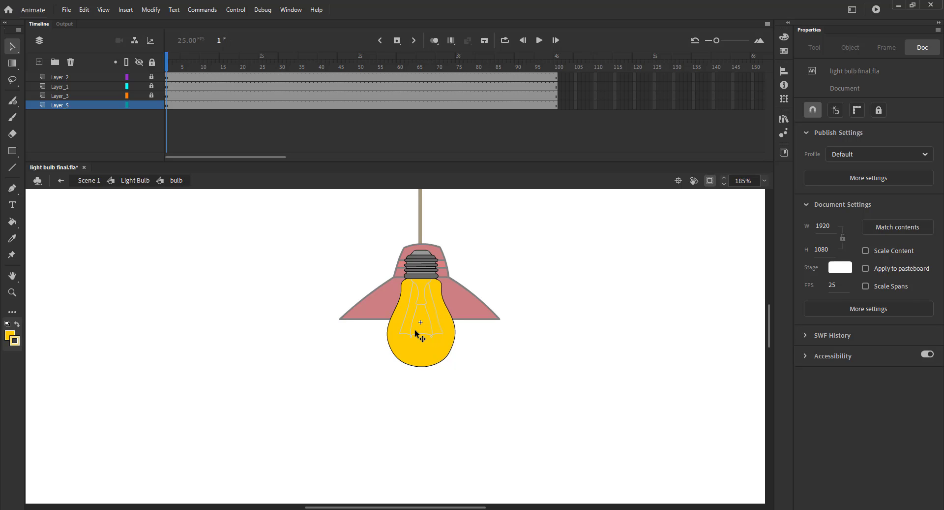
key("f")
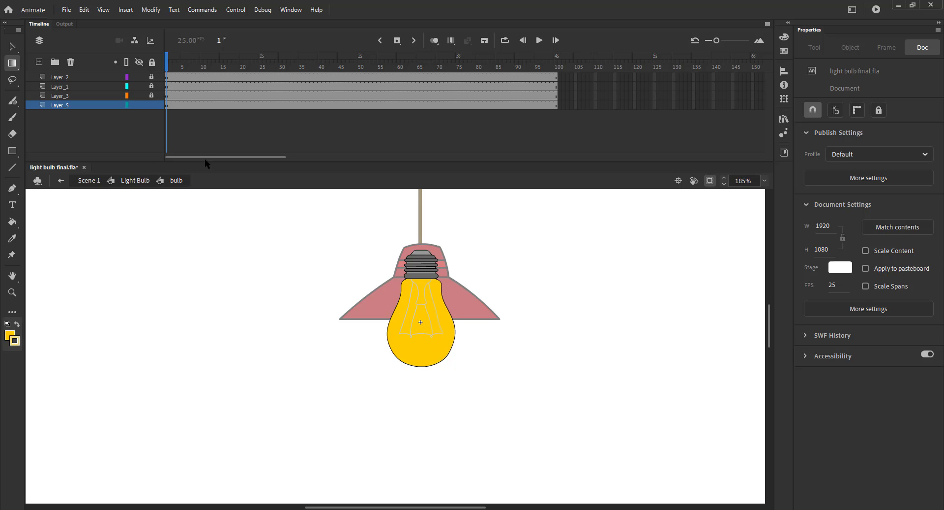
left_click(139, 106)
left_click(140, 105)
- Change the bulb's fill to a linear gradient, with its transparent end coloured FFD947
key("v")
left_click(426, 306)
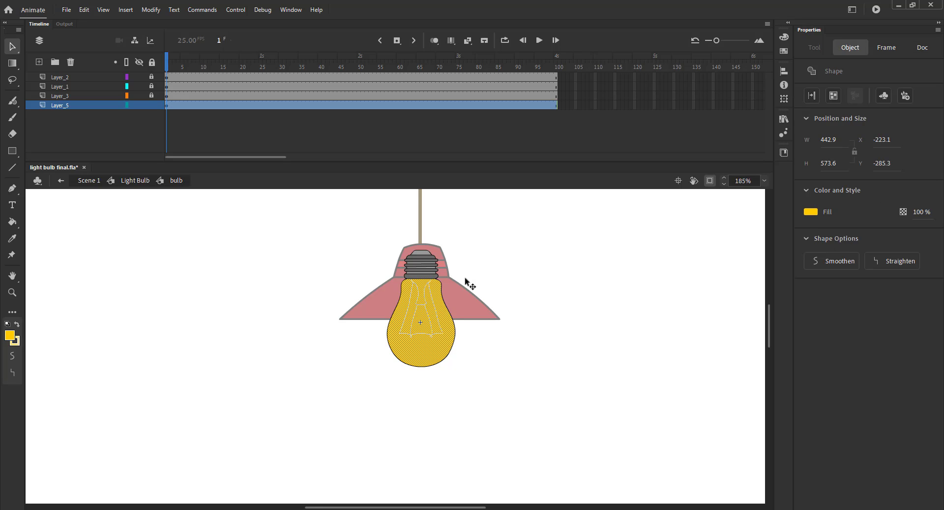
left_click(784, 37)
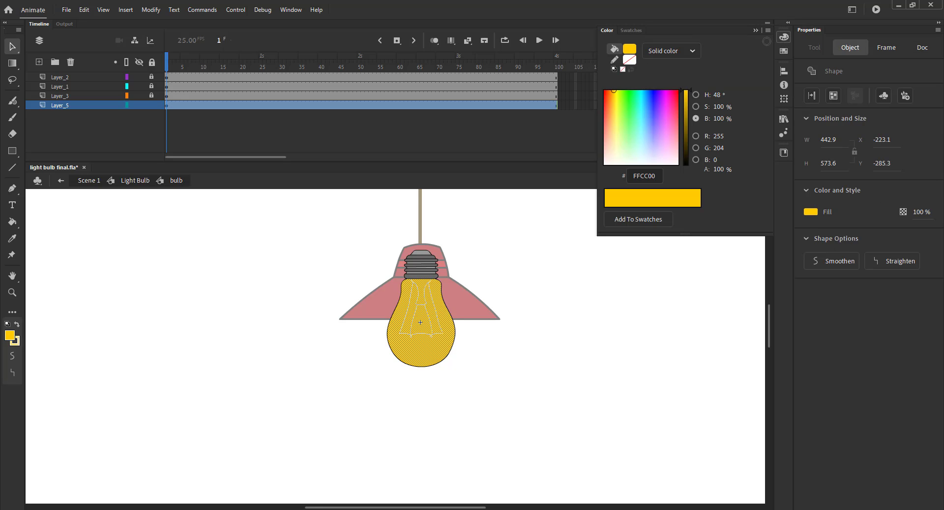
left_click(664, 50)
left_click(672, 101)
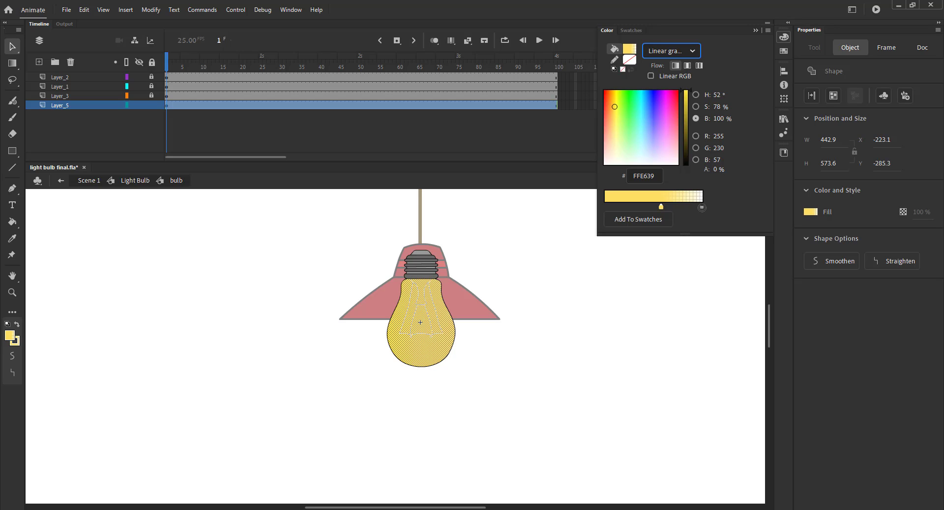
left_click_drag(616, 106, 614, 111)
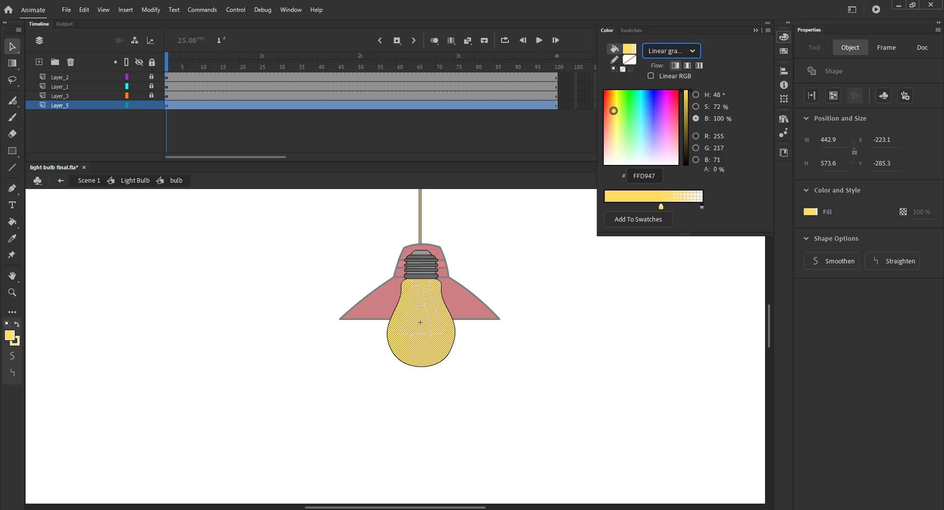
left_click(567, 300)
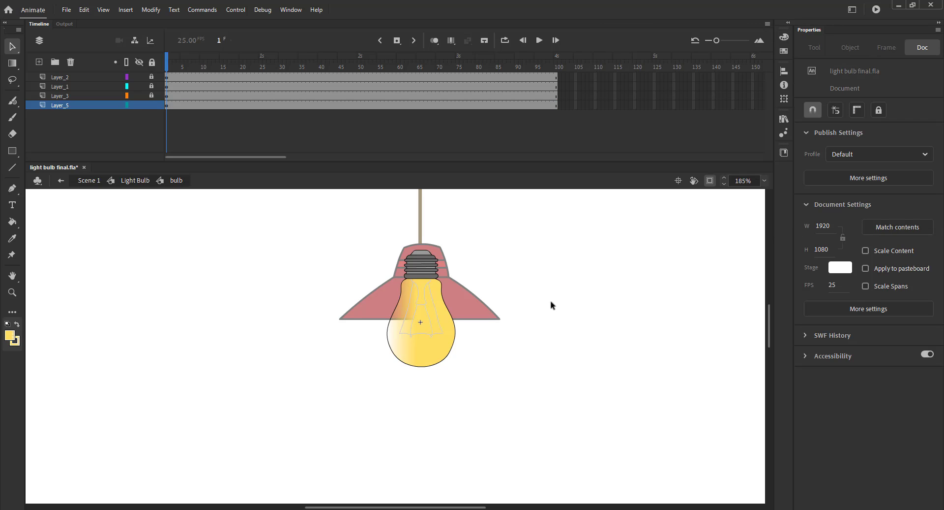
- Turn the bulb's gradient vertical and shift it up so it fades out at the neck, and save the file
key("f")
left_click(417, 339)
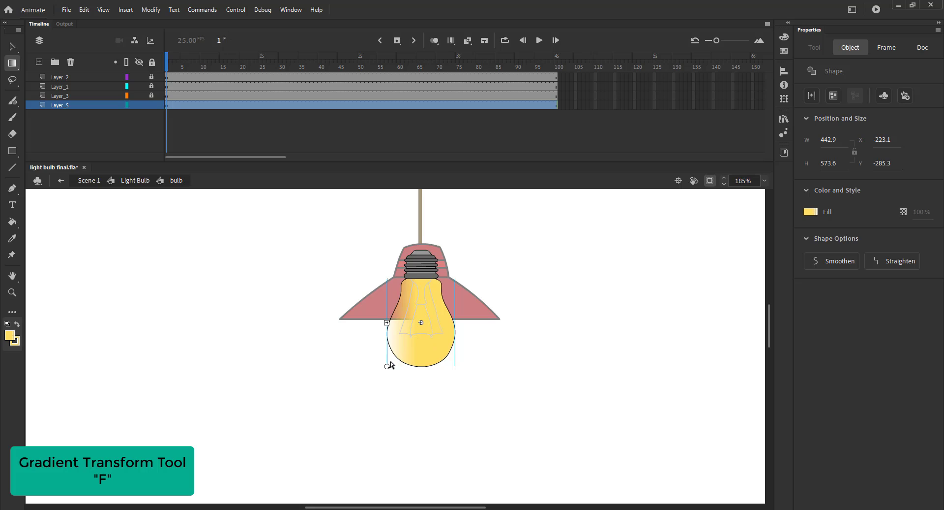
left_click_drag(387, 366, 380, 293)
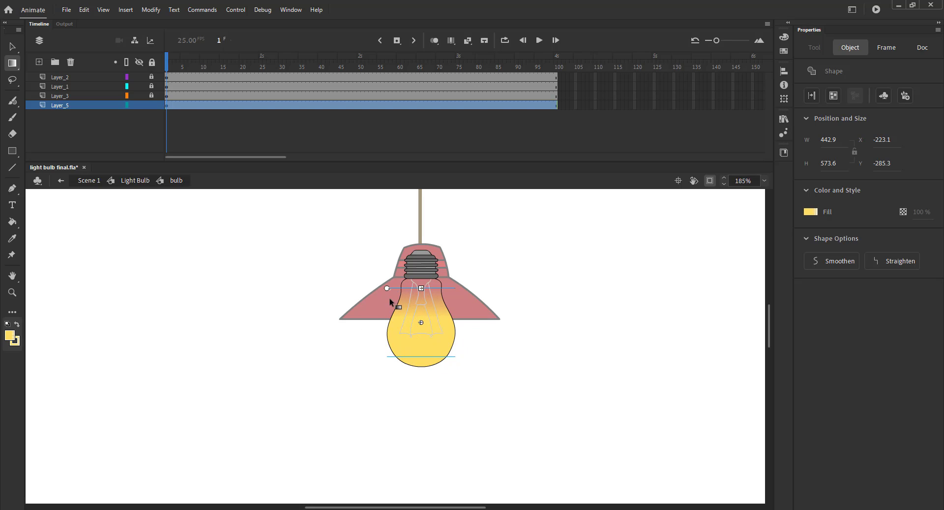
mouse_move(421, 322)
left_mouse_down()
mouse_move(421, 298)
mouse_move(422, 306)
left_mouse_up()
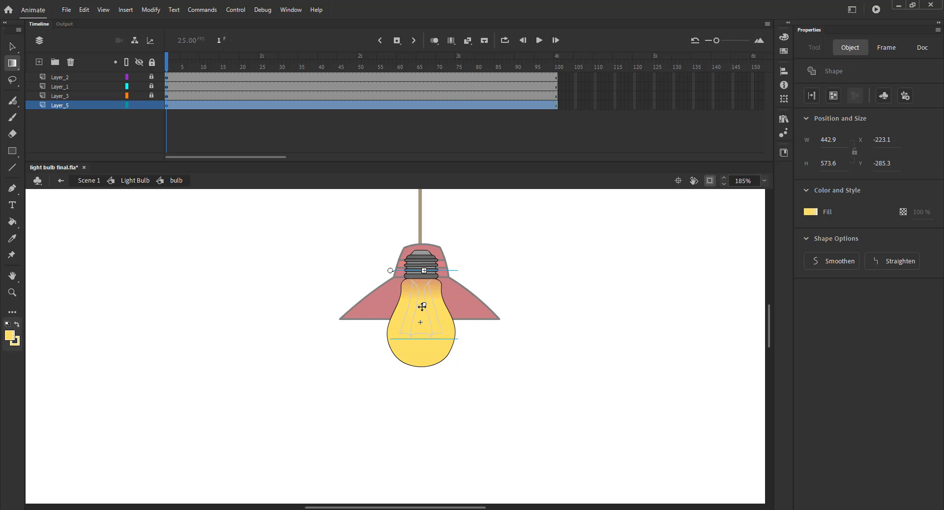
left_click(320, 298)
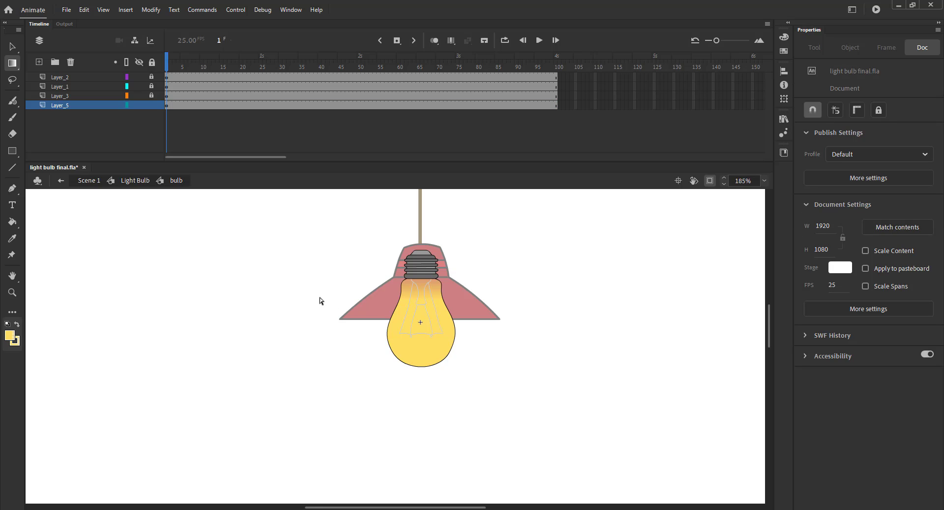
key("ctrl+s")
- Add a Glow filter to the Layer_5 frame and set its colour to yellow
left_click(139, 105)
left_click(103, 105)
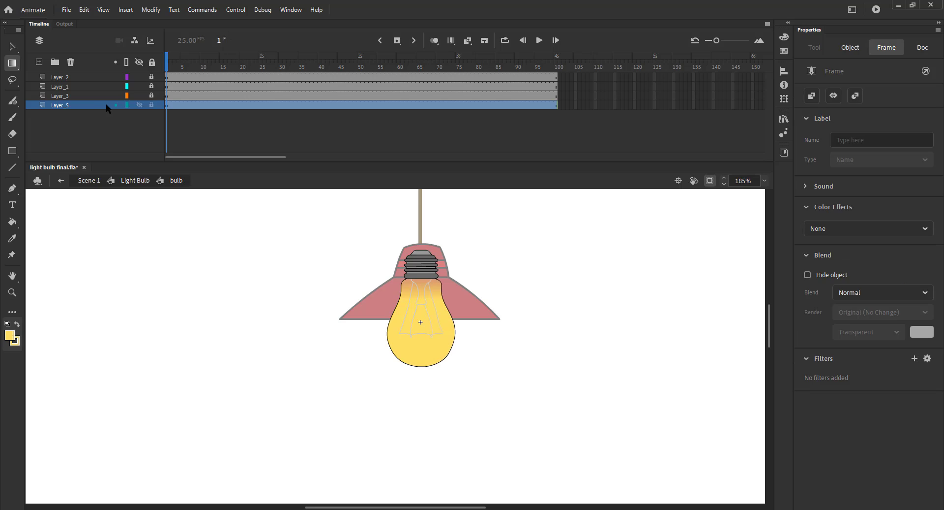
mouse_move(175, 69)
left_mouse_down()
mouse_move(166, 68)
mouse_move(176, 65)
left_mouse_up()
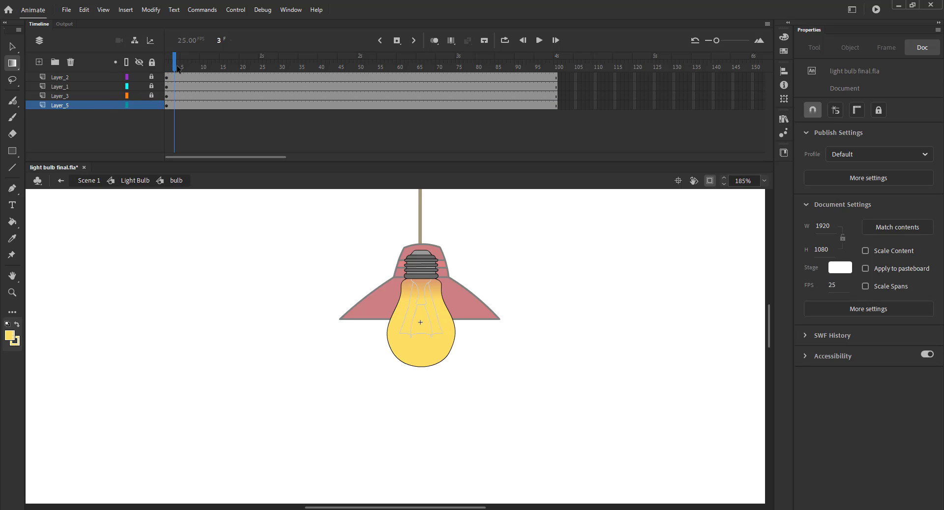
left_click(172, 69)
left_click(173, 69)
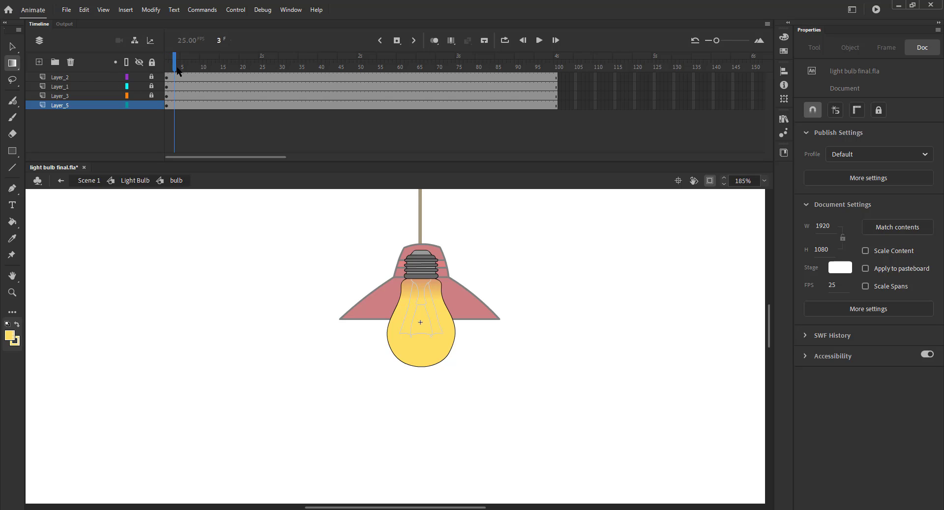
left_click(76, 106)
left_click(914, 358)
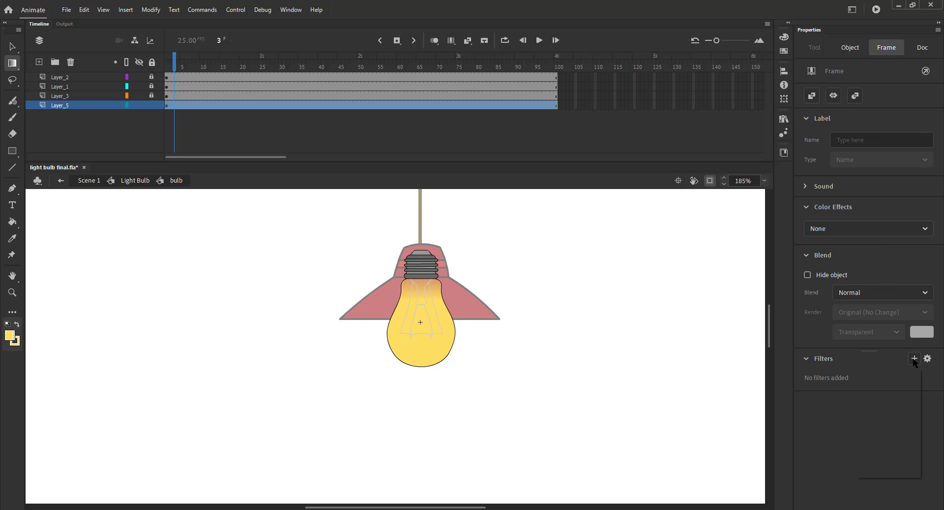
left_click(871, 407)
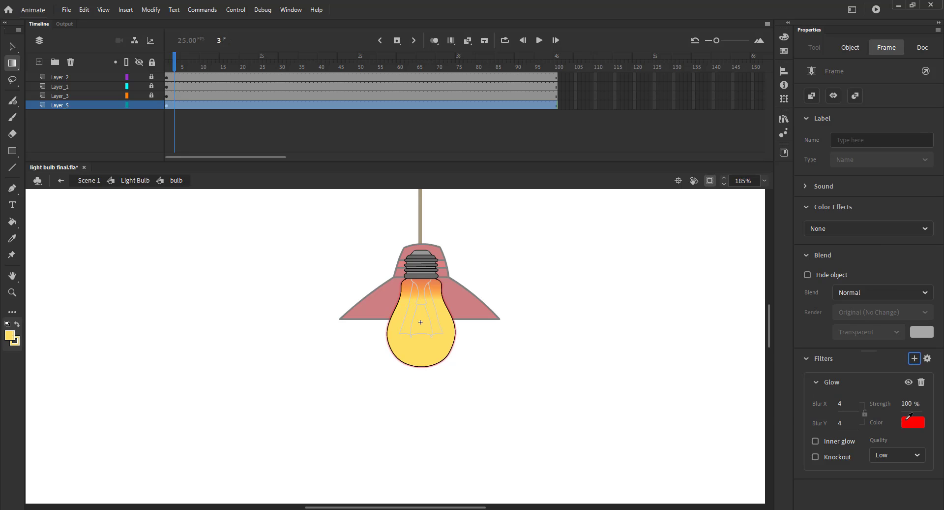
left_click(913, 422)
left_click(876, 368)
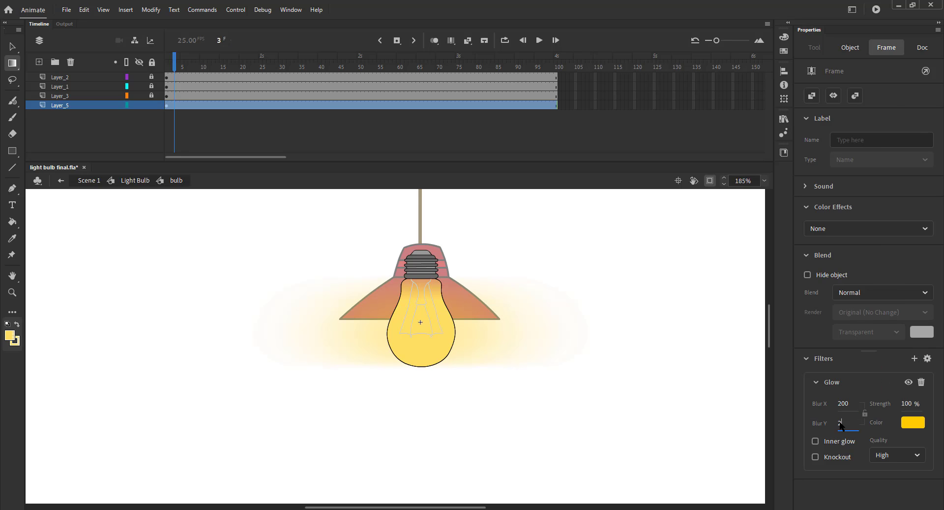
- Set the glow's Blur X and Blur Y to 200, quality to High and strength to 500%
type("200")
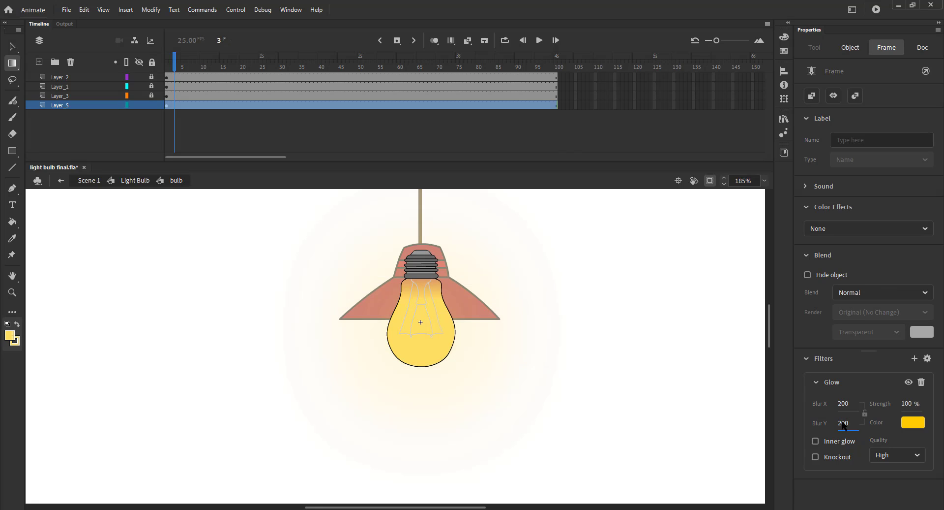
left_click(906, 404)
type("500")
key("Return")
left_click(643, 368)
- Delete the black bulb outline stroke on Layer_5 and save the file
key("ctrl+2")
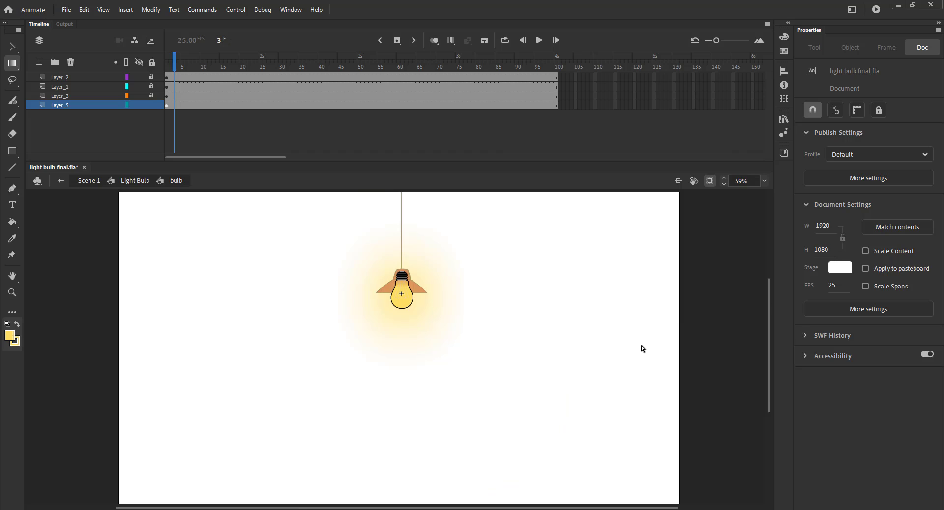
key("z")
left_click_drag(342, 249, 481, 344)
key("v")
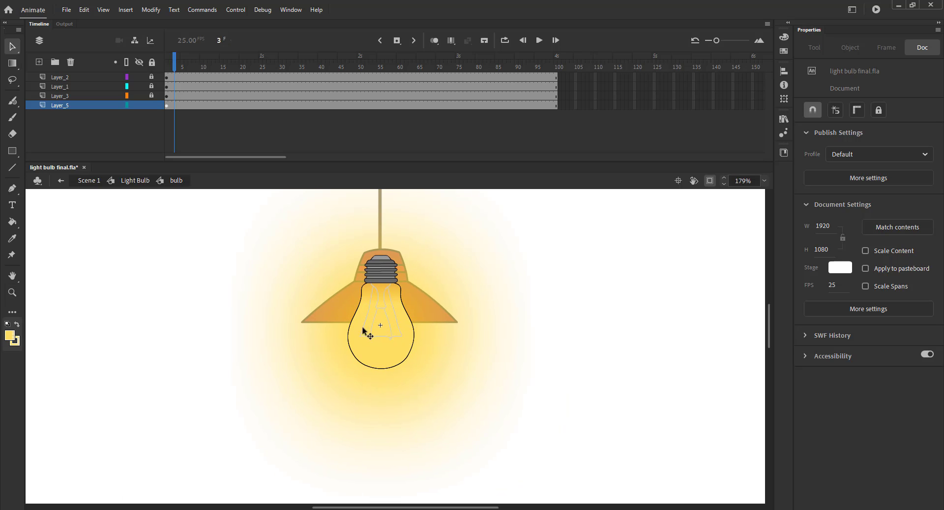
double_click(350, 325)
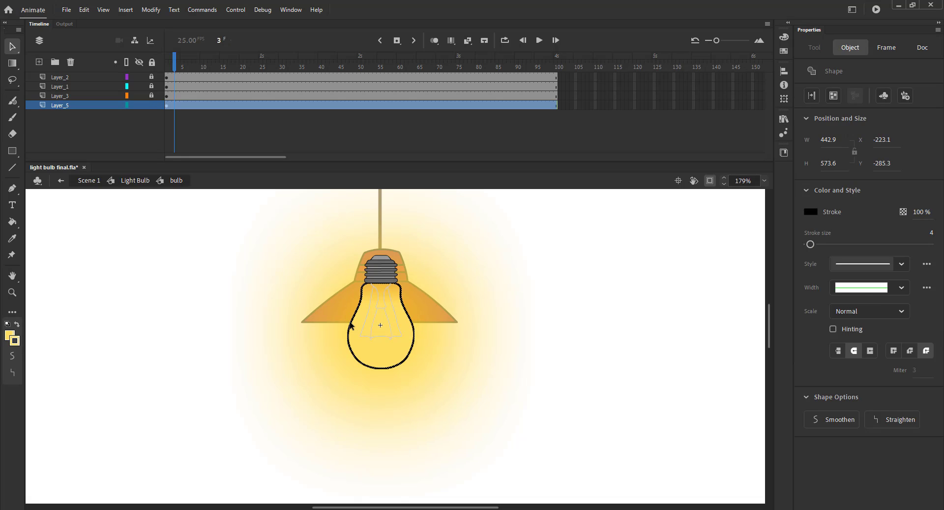
key("Delete")
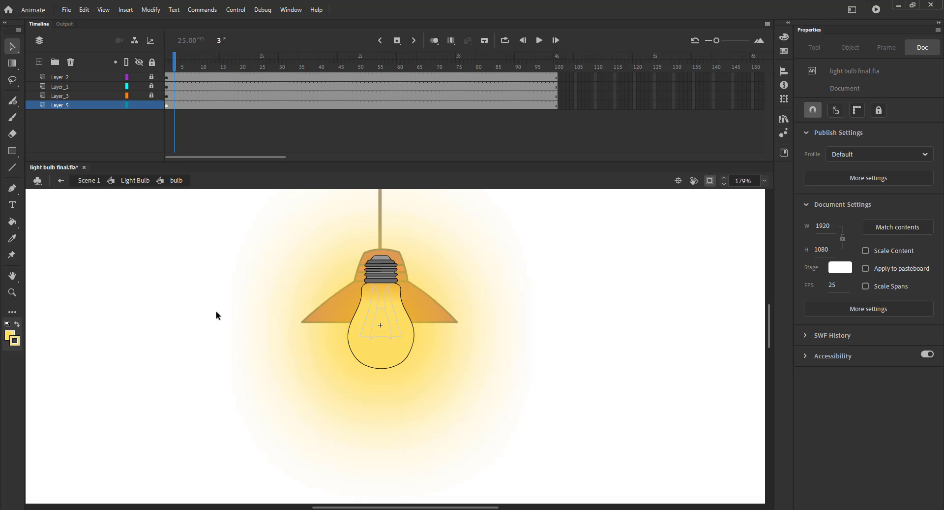
key("ctrl+s")
- Insert a blank keyframe at frame 3 of Layer_5 to switch the light off
left_click(140, 106)
left_click(141, 107)
left_click(151, 105)
left_click(150, 104)
key("F7")
- Copy the lit-bulb keyframe on Layer_5 to frame 7 and the blank keyframe to frame 11
left_click_drag(174, 68, 185, 105)
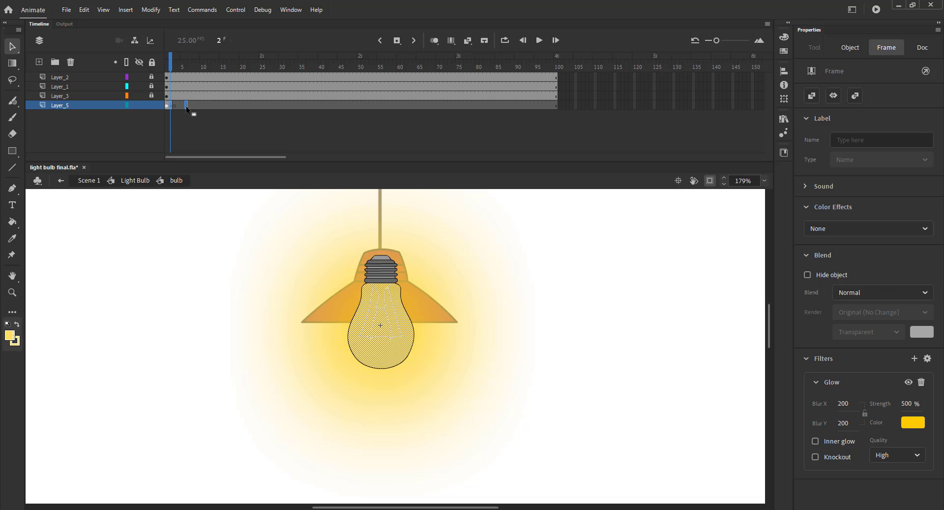
left_click_drag(188, 107, 190, 106)
mouse_move(190, 69)
left_mouse_down()
mouse_move(166, 72)
mouse_move(195, 67)
left_mouse_up()
left_click(223, 220)
left_click(191, 67)
left_click_drag(182, 105, 204, 105)
left_click(207, 69)
left_click_drag(208, 68, 192, 67)
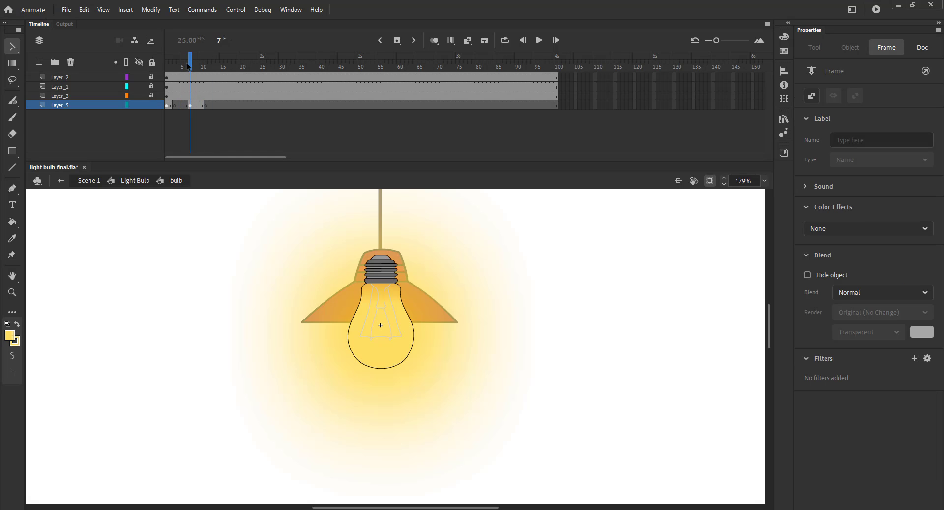
- Copy the lit-bulb keyframe to frame 13 and the blank keyframe to frame 16 on Layer_5
left_click(199, 107)
left_click_drag(216, 106, 213, 105)
left_click_drag(213, 67, 167, 151)
left_click(184, 234)
left_click_drag(170, 75, 233, 67)
- Add quick alternating blank and lit-bulb keyframes on Layer_5 from frame 18 to frame 23
key("F7")
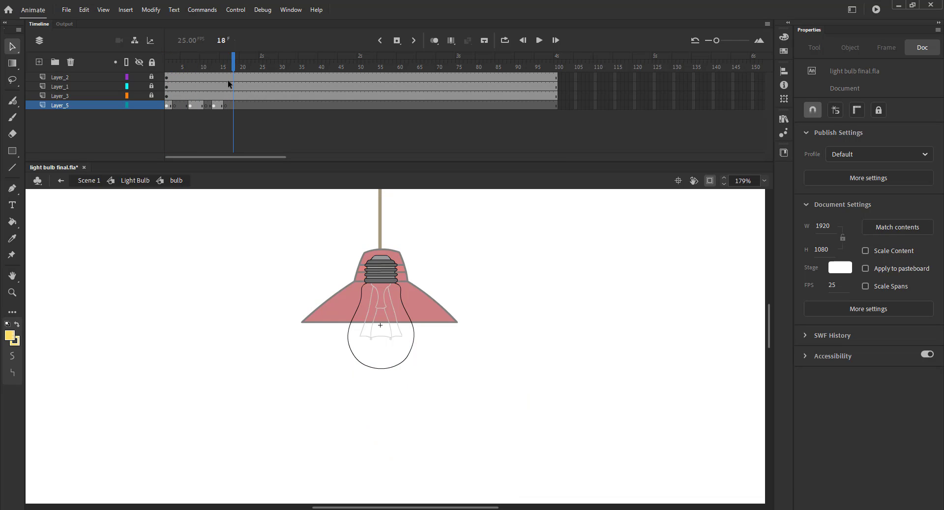
left_click_drag(221, 105, 253, 105)
left_click(230, 104)
left_click(217, 106)
key("comma")
key("comma")
key("comma")
key("comma")
key("comma")
left_click(245, 104)
- Insert a blank keyframe at frame 30 of Layer_5 and copy the lit-bulb keyframe to frame 34
left_click_drag(255, 66, 280, 68)
key("F7")
left_click(267, 102)
left_click_drag(267, 105, 297, 105)
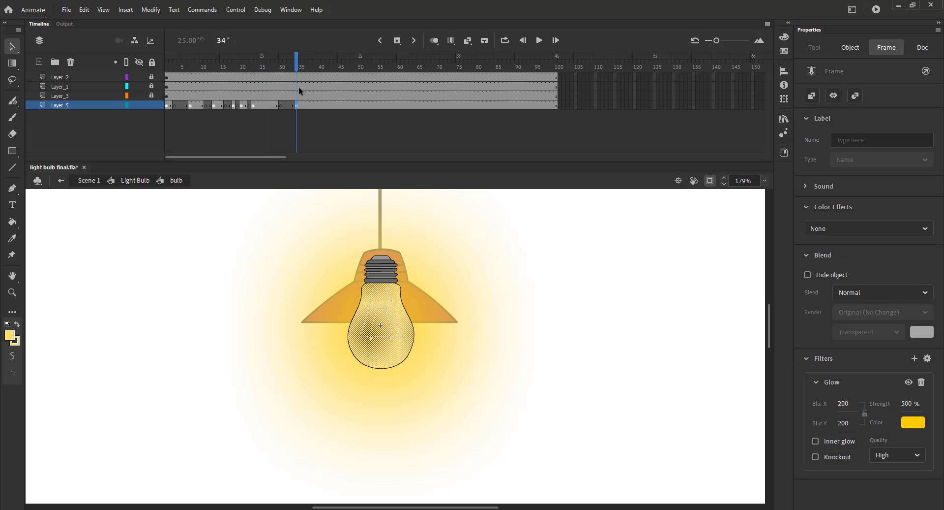
- Continue the flicker on Layer_5 with copied blank and lit-bulb keyframes from frame 38 to about frame 50
left_click_drag(296, 66, 312, 105)
left_click(288, 106)
left_click_drag(304, 105, 320, 105)
left_click_drag(320, 68, 332, 107)
left_click(214, 267)
left_click_drag(330, 74, 359, 106)
left_click(325, 105)
left_click(336, 105)
left_click(351, 105)
- Extend the flicker on Layer_5 with more blank and lit-bulb keyframe copies, ending with a lit one at frame 63
left_click_drag(351, 106, 379, 105)
left_click(363, 106)
mouse_move(378, 63)
left_mouse_down()
mouse_move(347, 62)
mouse_move(380, 67)
left_mouse_up()
left_click(372, 105)
left_click_drag(372, 106, 399, 106)
left_click(383, 105)
left_click_drag(395, 105, 410, 105)
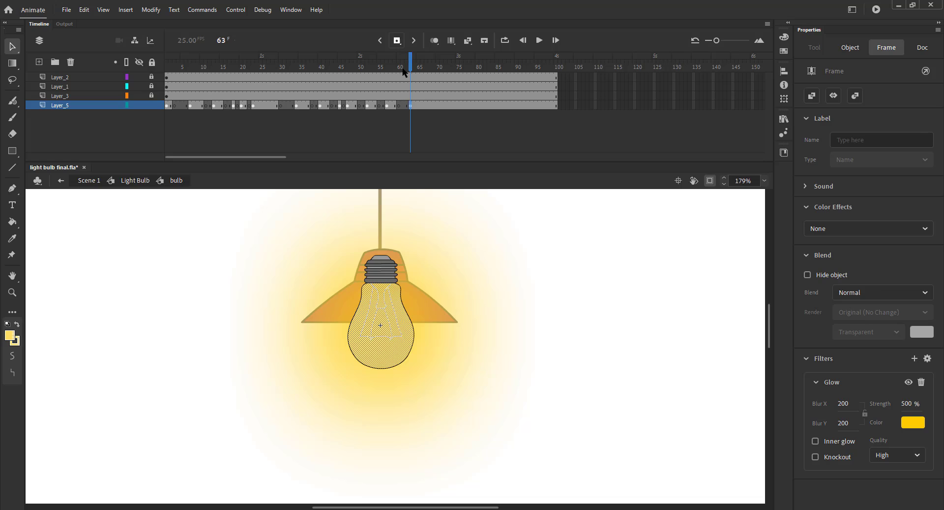
left_click_drag(416, 70, 412, 71)
- Fill the rest of Layer_5 up to frame 100 with irregularly spaced blank and lit-bulb keyframe copies
left_click_drag(402, 105, 470, 105)
left_click(435, 105)
key("F6")
mouse_move(465, 68)
left_mouse_down()
mouse_move(455, 75)
mouse_move(465, 85)
left_mouse_up()
left_click_drag(462, 106, 485, 107)
left_click_drag(462, 106, 505, 105)
left_click_drag(500, 105, 528, 105)
left_click_drag(517, 105, 537, 106)
left_click_drag(532, 106, 552, 105)
- Scrub the flicker back to frame 3 and return to Scene 1
left_click_drag(550, 67, 174, 118)
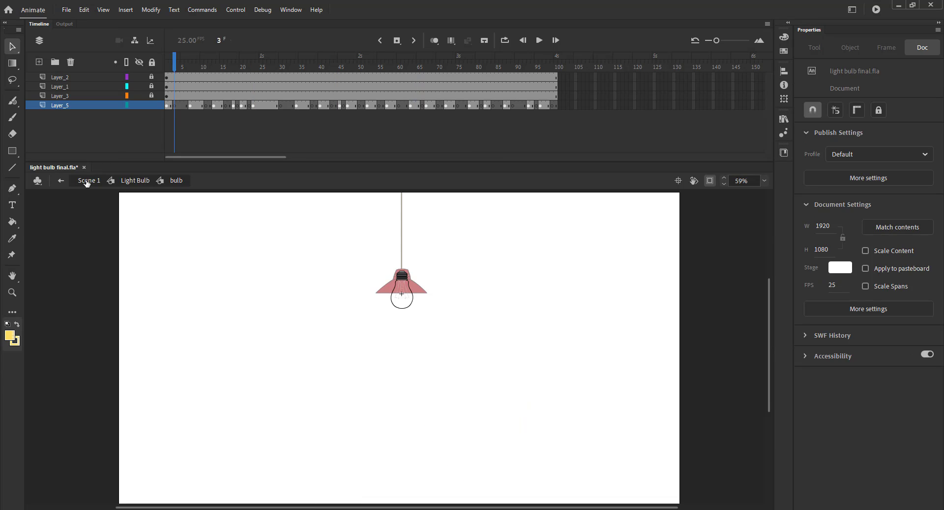
left_click(89, 180)
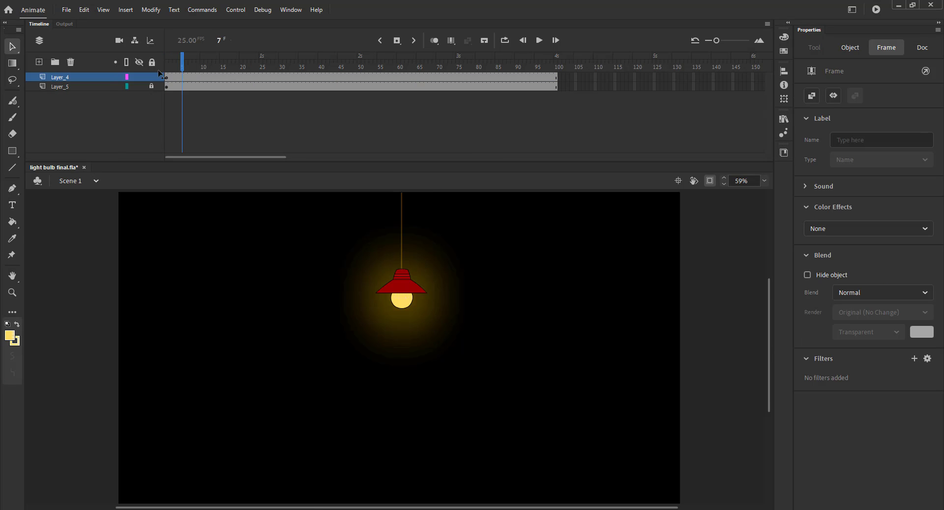
- Play the flicker animation in Scene 1 from the first frame
left_click(167, 78)
left_click(187, 283)
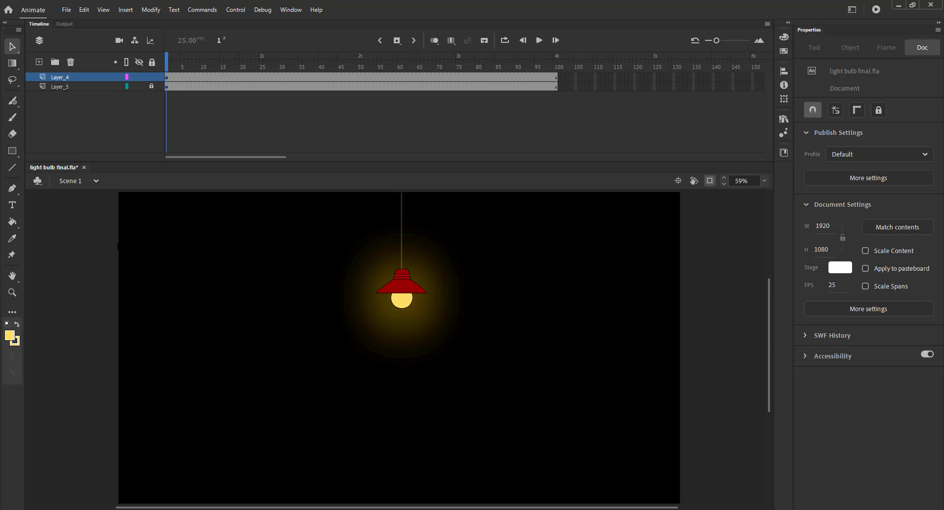
key("Return")
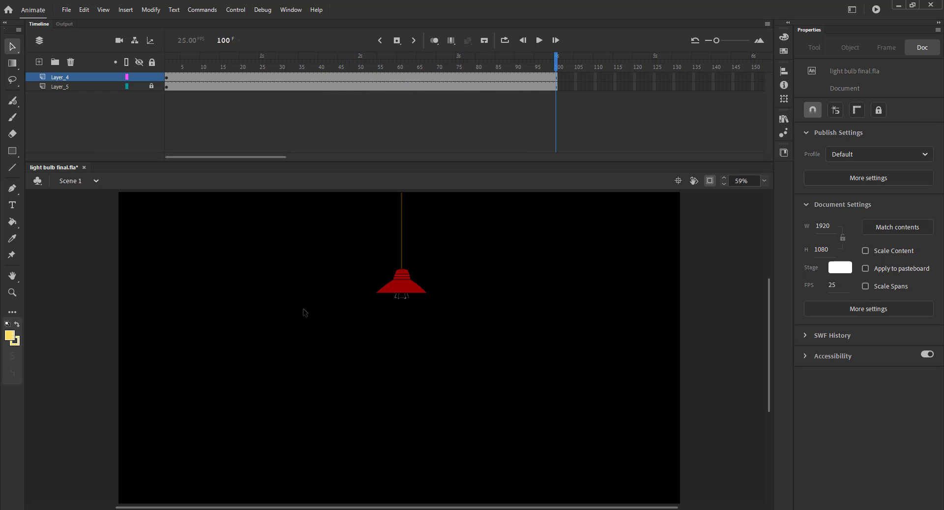
- Open the Light Bulb symbol at frame 1, lock Layer_1, and unlock and select Layer_3 for editing
double_click(404, 296)
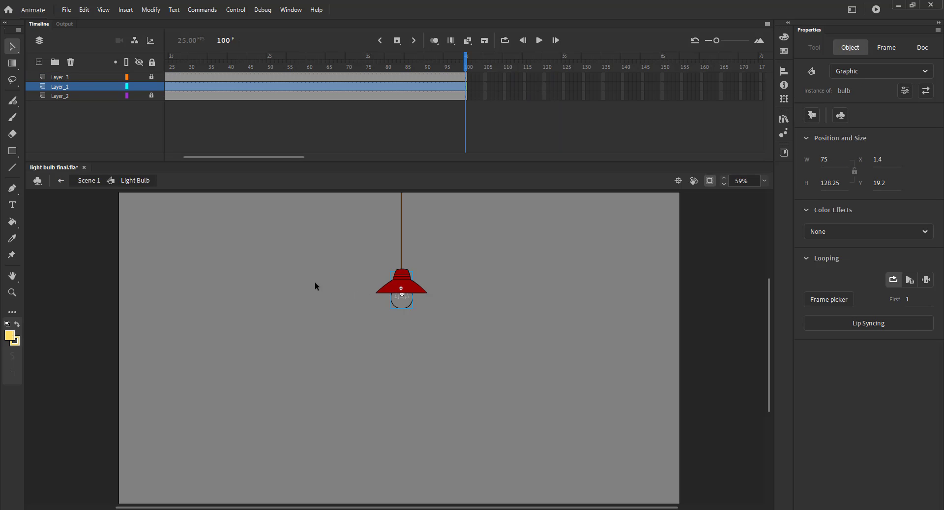
left_click(310, 280)
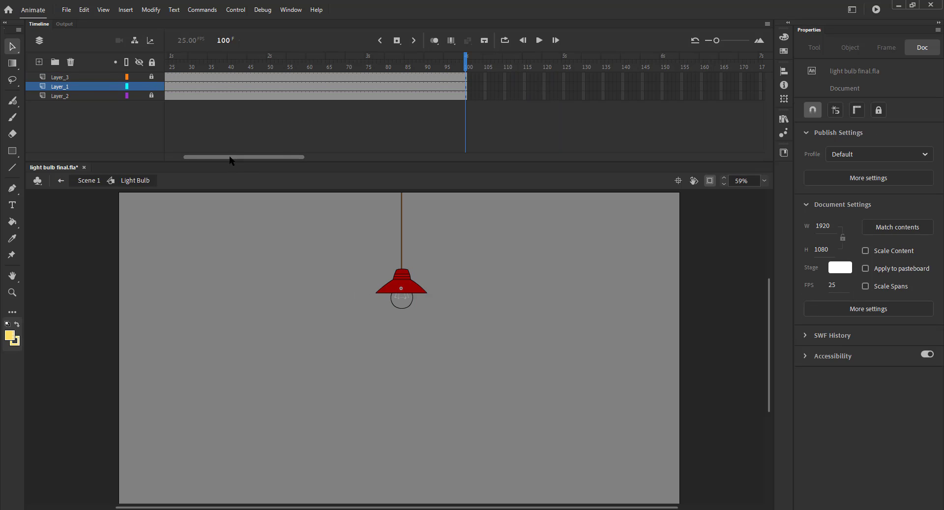
key("shift+comma")
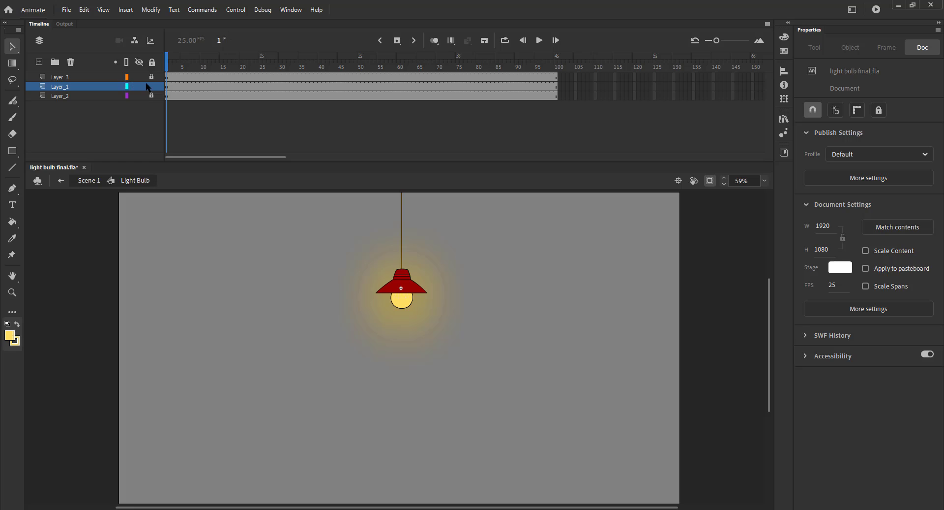
left_click(139, 77)
left_click(139, 77)
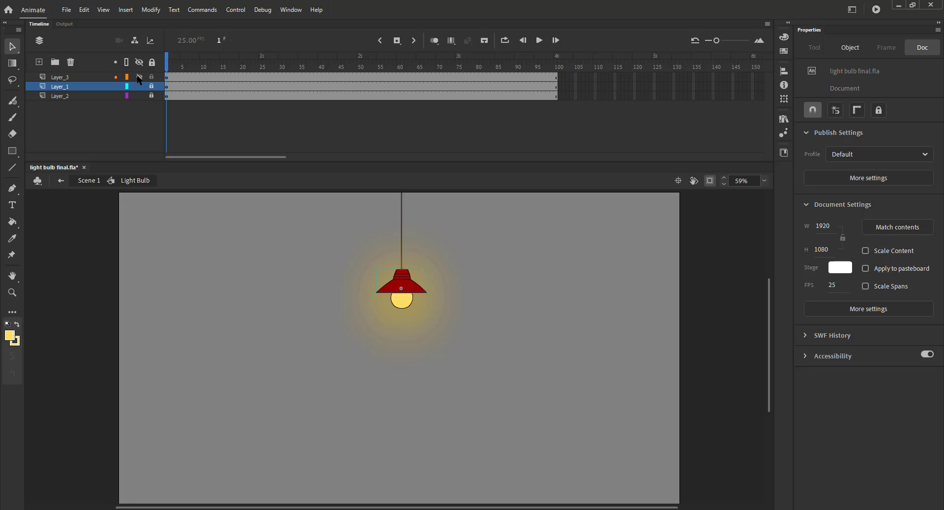
left_click(138, 76)
left_click(138, 76)
left_click_drag(185, 67, 164, 71)
left_click(111, 77)
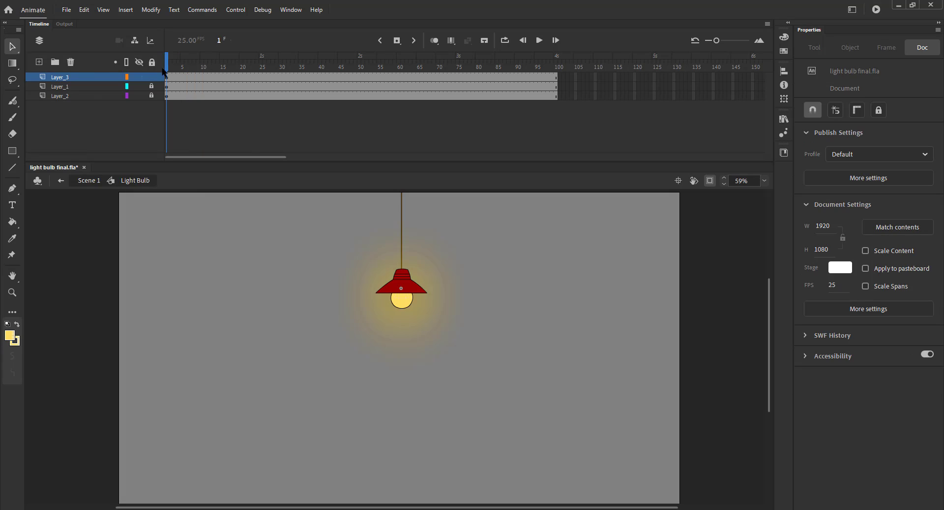
- Convert the red lampshade group on Layer_3 to a graphic symbol named shade
left_click(409, 291)
key("F8")
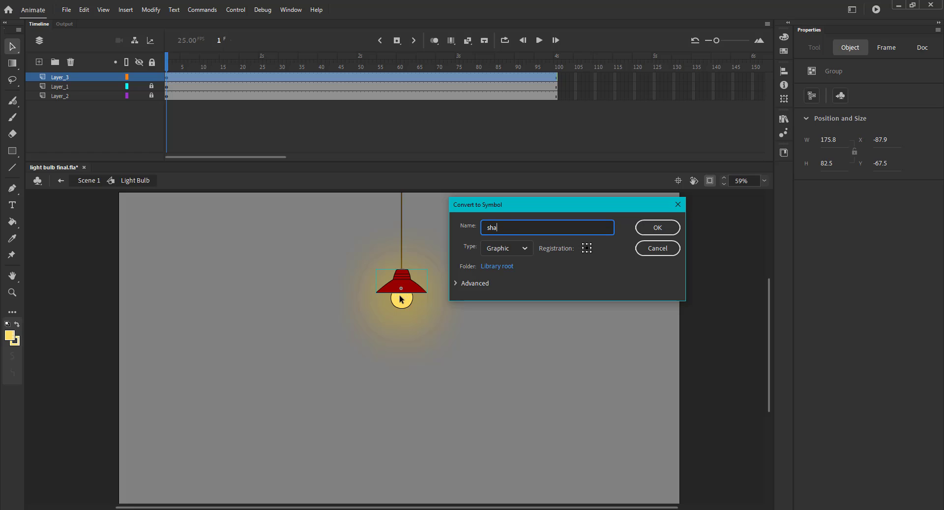
key("Return")
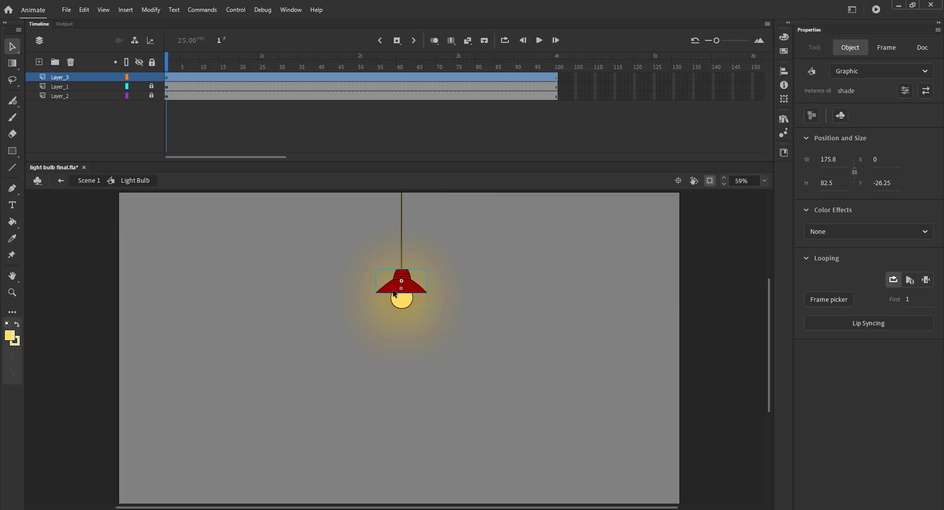
- Apply a black Tint color effect of 49% to the shade at frame 1
key("z")
left_click_drag(343, 249, 509, 353)
key("space")
left_click_drag(394, 317, 487, 322)
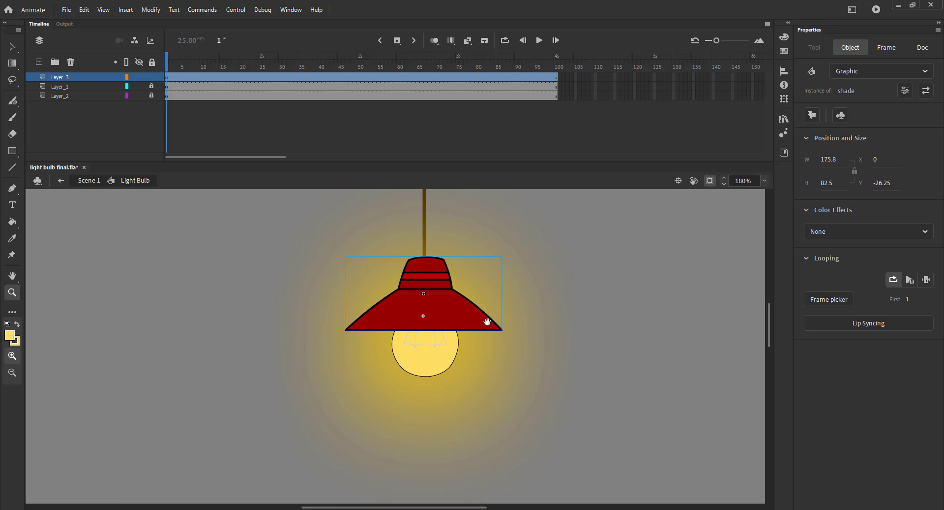
key("v")
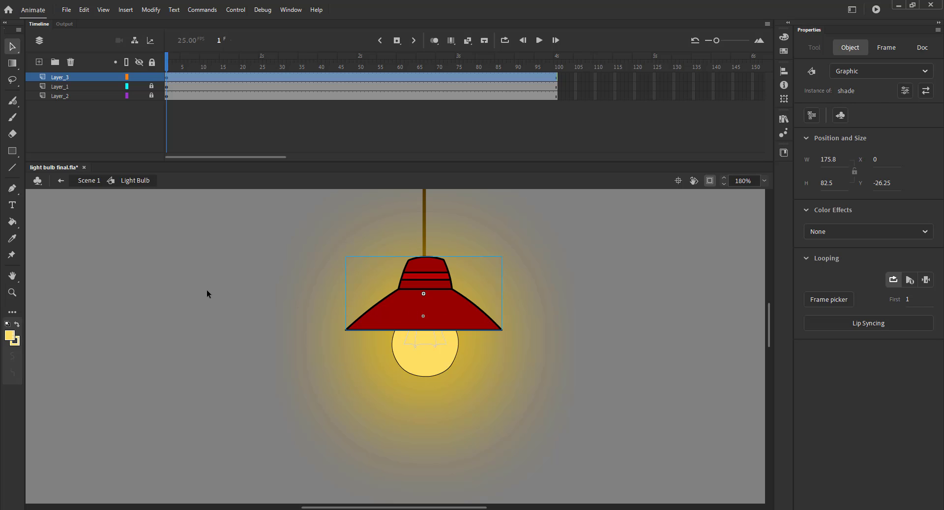
left_click(206, 290)
left_click_drag(168, 69, 166, 70)
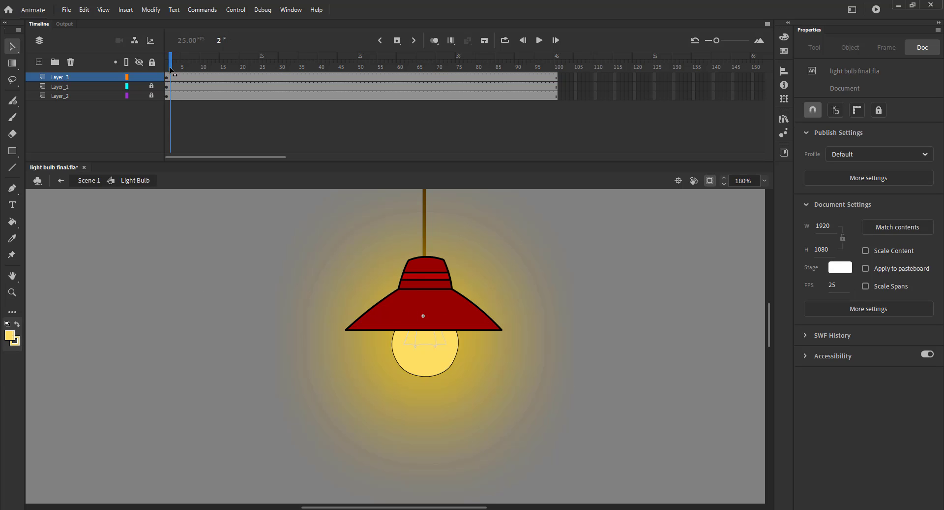
left_click(417, 296)
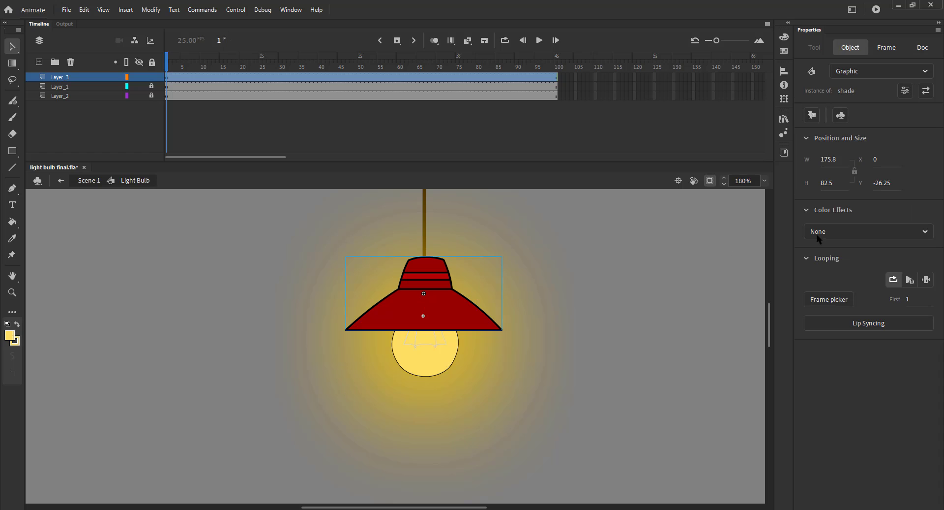
left_click(848, 232)
left_click(818, 281)
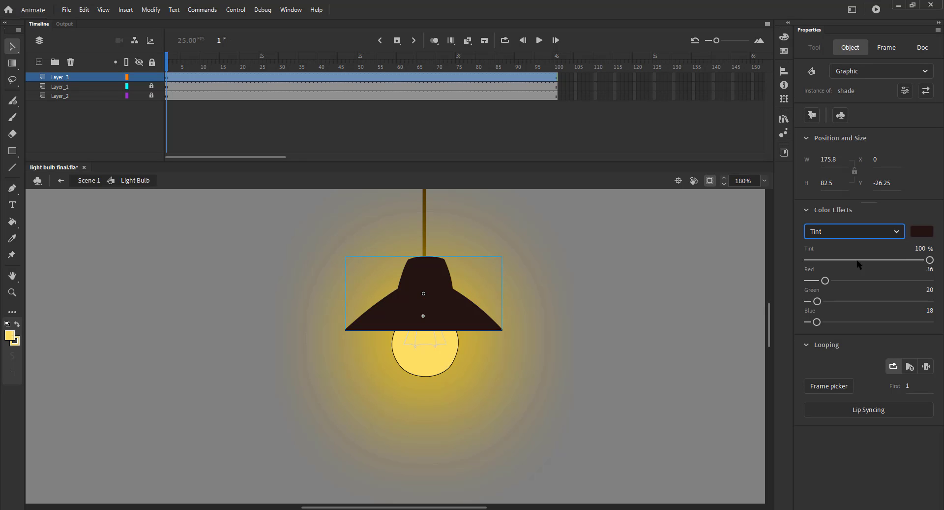
left_click(923, 235)
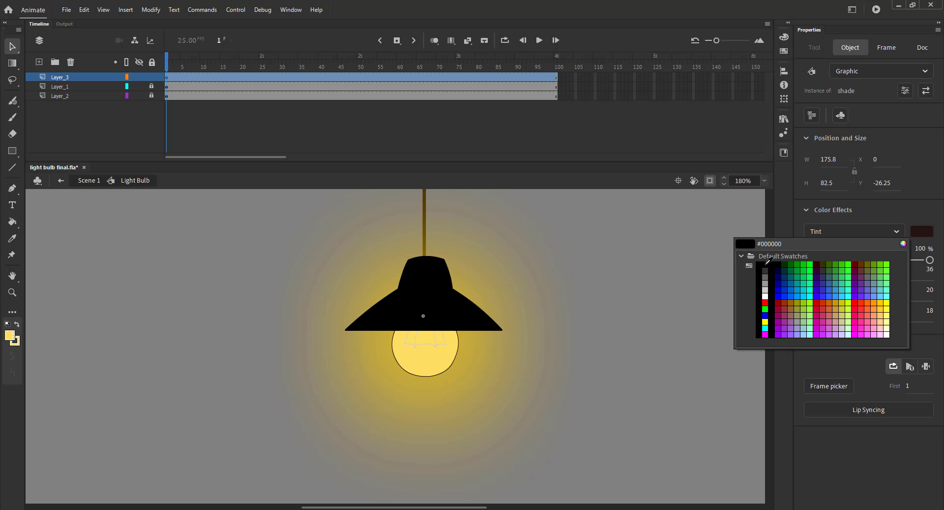
left_click(765, 265)
left_click(822, 259)
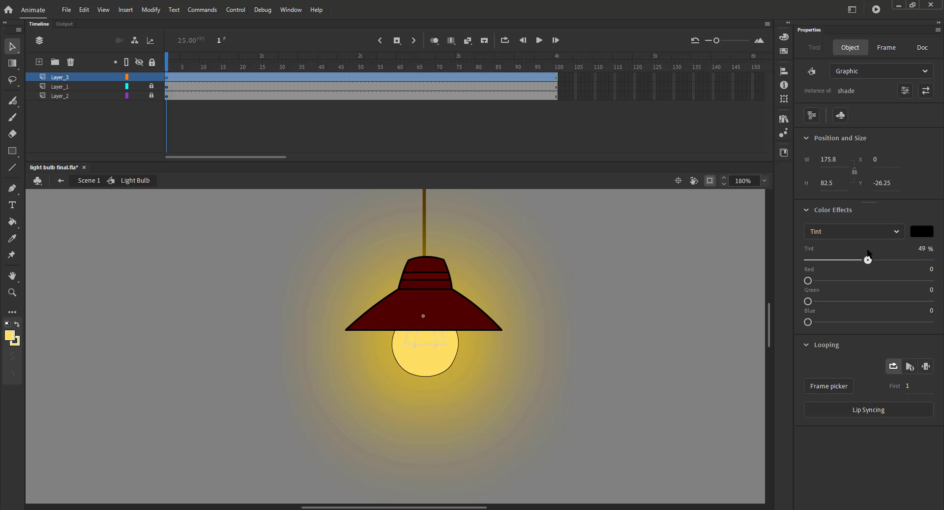
left_click(646, 260)
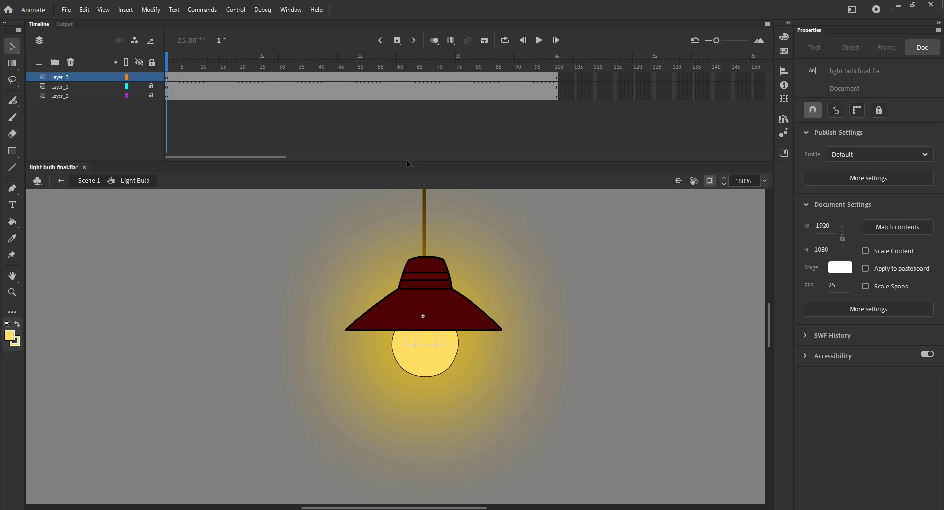
- Add shade keyframes on Layer_3 at frames 3 and 7, setting the tint at frame 3 to 0%
left_click_drag(167, 68, 178, 70)
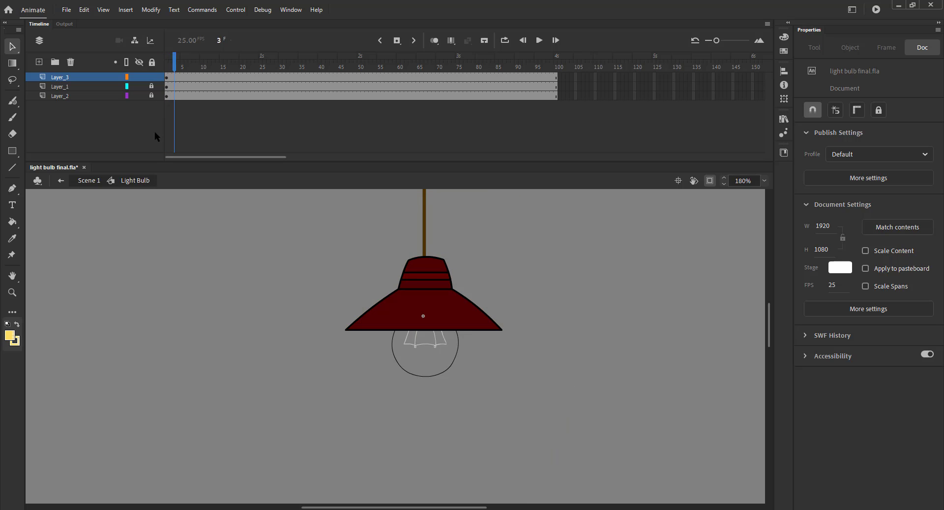
key("F6")
left_click_drag(868, 261, 691, 266)
left_click_drag(178, 69, 191, 77)
key("F6")
left_click(427, 300)
- Continue the alternating shade keyframes on Layer_3 at frames 11, 13, 16 and 18 to match the bulb's flicker
left_click_drag(190, 70, 198, 77)
left_click_drag(198, 70, 234, 74)
left_click(197, 77)
key("shift+F6")
key("F6")
left_click(210, 78)
key("F6")
left_click(219, 77)
left_click(234, 78)
left_click(217, 78)
left_click(238, 76)
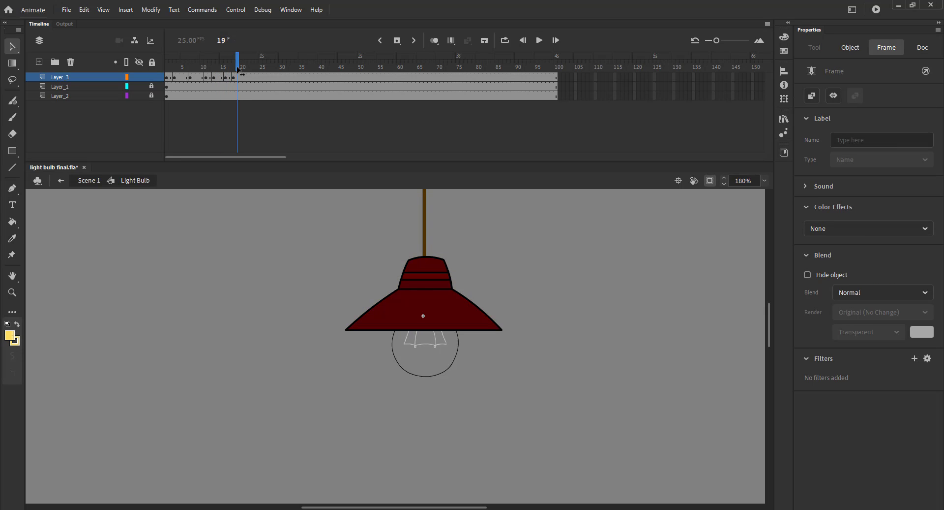
- Extend the alternating shade keyframes on Layer_3 from frame 19 to frame 30, ending with a 0% tint
key("F6")
left_click(229, 77)
left_click(238, 70)
left_click_drag(238, 72, 285, 74)
left_click(227, 77)
left_click(222, 78)
left_click(241, 77)
left_click(249, 77)
key("F7")
left_click(229, 78)
left_click(249, 70)
left_click(249, 69)
left_click(253, 77)
left_click(249, 78)
left_click(245, 78)
left_click(251, 67)
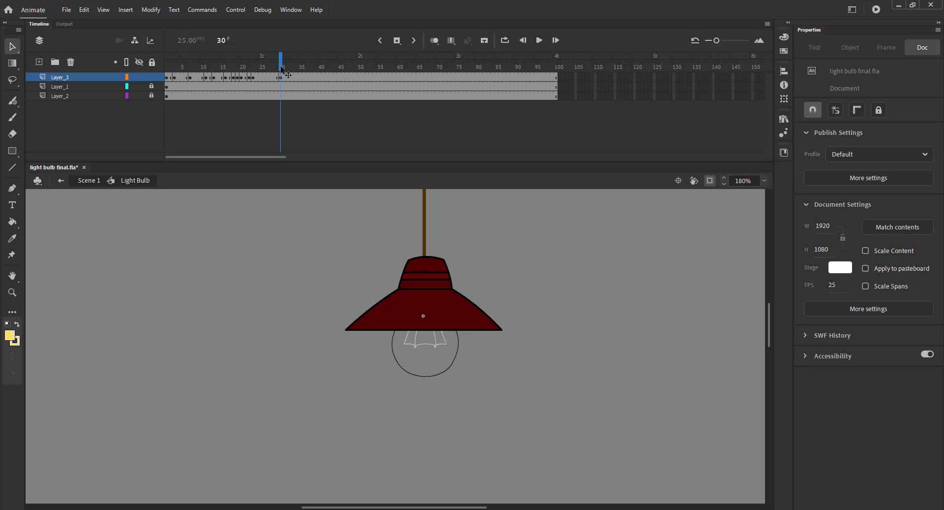
left_click(430, 269)
left_click_drag(869, 259, 681, 267)
mouse_move(280, 69)
left_mouse_down()
mouse_move(255, 74)
mouse_move(297, 76)
left_mouse_up()
left_click(430, 284)
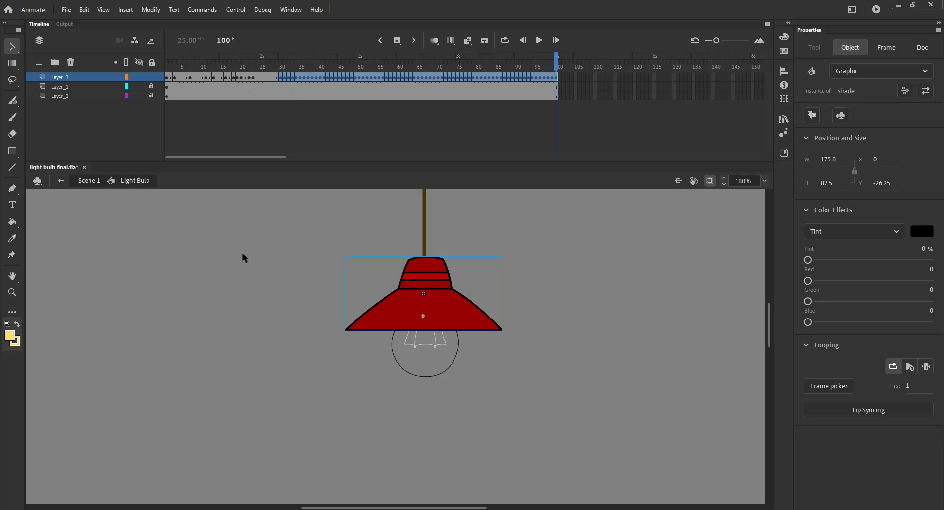
key("ctrl+z")
- Add a Layer_3 keyframe at frame 34 and set the shade's tint to about 50%
left_click_drag(296, 68, 296, 73)
key("F6")
left_click(426, 314)
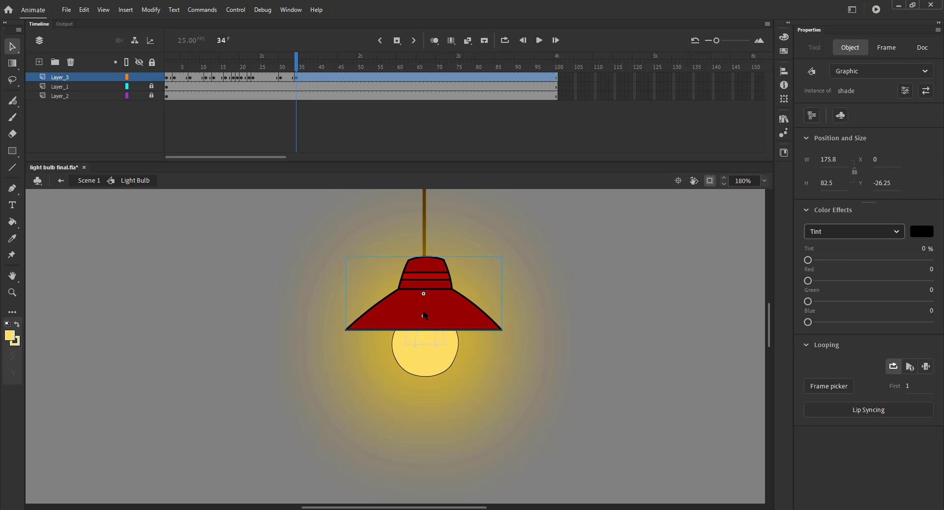
left_click_drag(808, 260, 864, 260)
- Add a Layer_3 keyframe at frame 38 and set the shade's tint to 0%
left_click_drag(296, 66, 312, 67)
key("F6")
key(".")
left_click(426, 275)
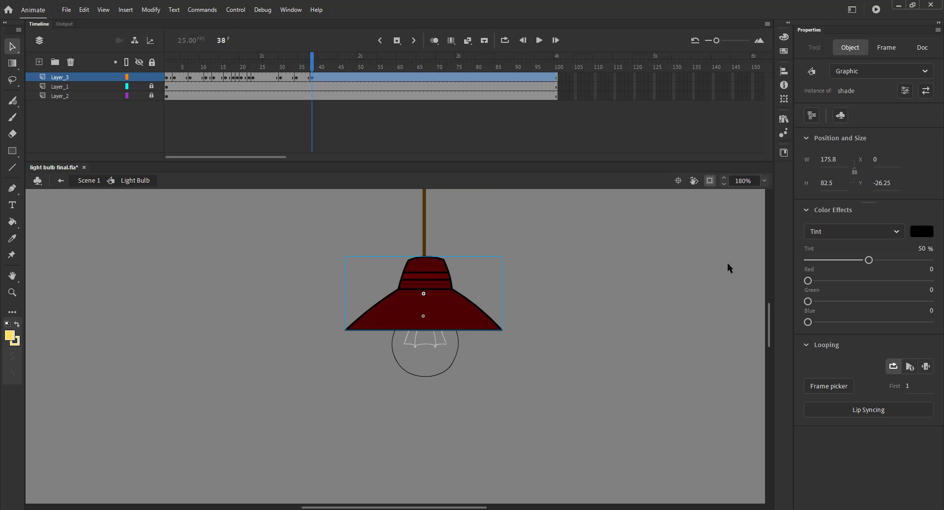
left_click_drag(866, 259, 808, 260)
- Add Layer_3 keyframes at frames 40 and 43, setting the shade's tint to 50% and 0% respectively
left_click_drag(313, 67, 332, 65)
key("F6")
left_click(426, 296)
left_click(925, 249)
type("50")
key("Return")
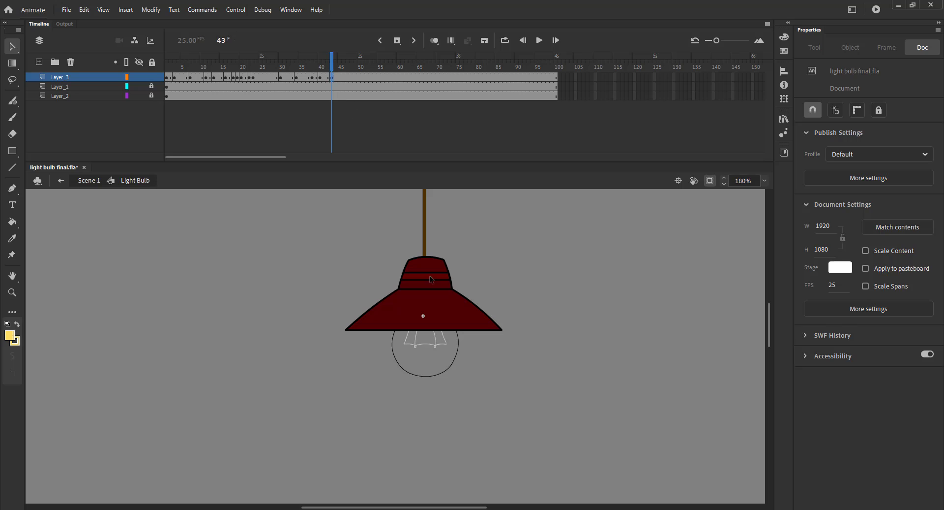
left_click(430, 277)
left_click_drag(866, 259, 808, 259)
- Add Layer_3 keyframes at frames 45 and 46, setting the shade's tint to 50% and 0% respectively
left_click_drag(332, 66, 344, 68)
key("F6")
left_click(431, 297)
left_click(924, 249)
type("50")
key("Return")
left_click(435, 290)
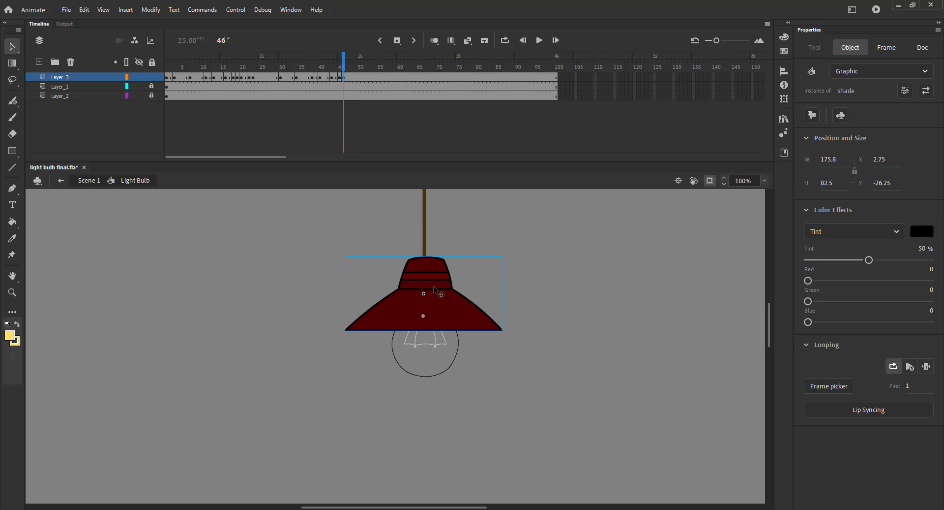
left_click(923, 246)
type("0")
key("Return")
- Add Layer_3 keyframes at frames 47 and 50, setting the shade's tint to 50% and 0% respectively
left_click(348, 67)
left_click(430, 293)
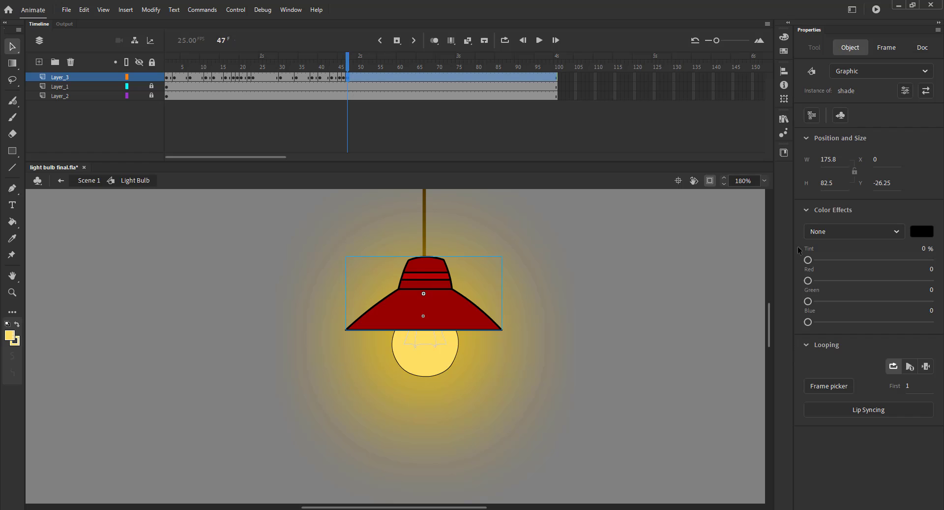
left_click(916, 250)
type("50")
key("Return")
left_click_drag(348, 67, 360, 68)
key("F6")
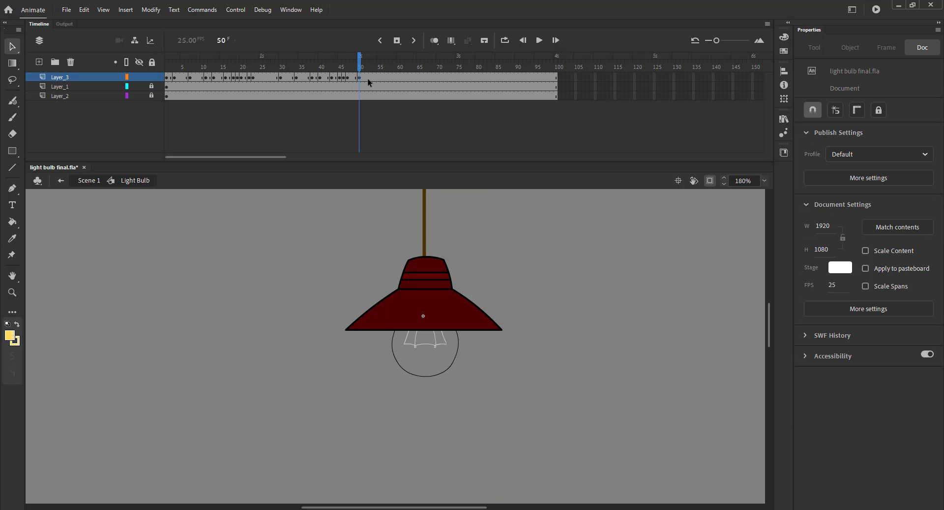
left_click(443, 296)
left_click_drag(868, 259, 805, 260)
- Add a Layer_3 keyframe at frame 52 and set the shade's tint to 50%
left_click(367, 66)
key("F6")
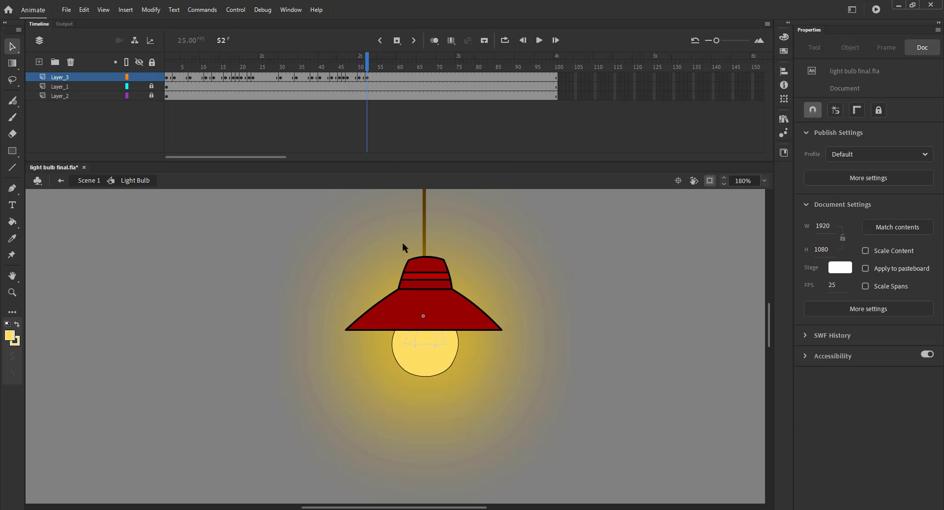
left_click(418, 276)
left_click(925, 248)
type("50")
key("Return")
- Add three more shade keyframes after frame 52 at the bulb's flicker changes, with tints of 0%, 50% and 0%
left_click_drag(367, 67, 481, 66)
key("F6")
left_click(416, 290)
left_click(925, 248)
type("0")
key("Return")
left_click(418, 276)
type("50")
key("Return")
left_click(447, 277)
left_click(922, 249)
type("0")
key("Return")
- Continue with four more shade keyframes on Layer_3, alternating the tint between 50% when lit and 0% when unlit
key("F6")
left_click(440, 265)
left_click(922, 248)
type("50")
key("Return")
key("F6")
left_click(438, 283)
left_click(922, 249)
type("0")
key("Return")
key("F6")
left_click(925, 248)
type("50")
key("Return")
key("F6")
left_click(436, 268)
left_click(922, 249)
type("0")
- Extend the alternating 50% and 0% tint keyframes on Layer_3 up to frame 81, ending with a 0% tint
key("F6")
left_click(456, 314)
left_click(923, 249)
type("50")
key("Return")
key("F6")
left_click(923, 249)
type("0")
key("F6")
left_click(924, 248)
type("50")
key("Return")
key("F6")
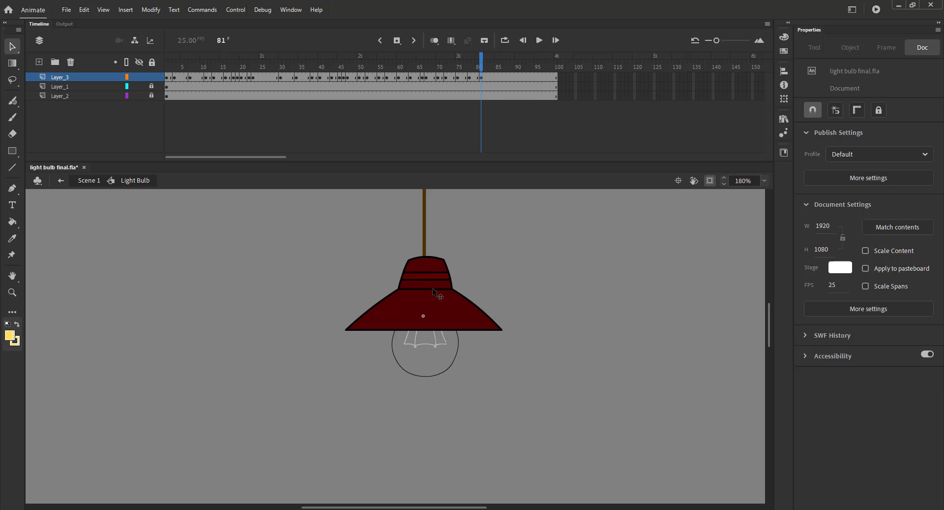
left_click(433, 292)
left_click(923, 248)
type("0")
key("Return")
left_click(485, 77)
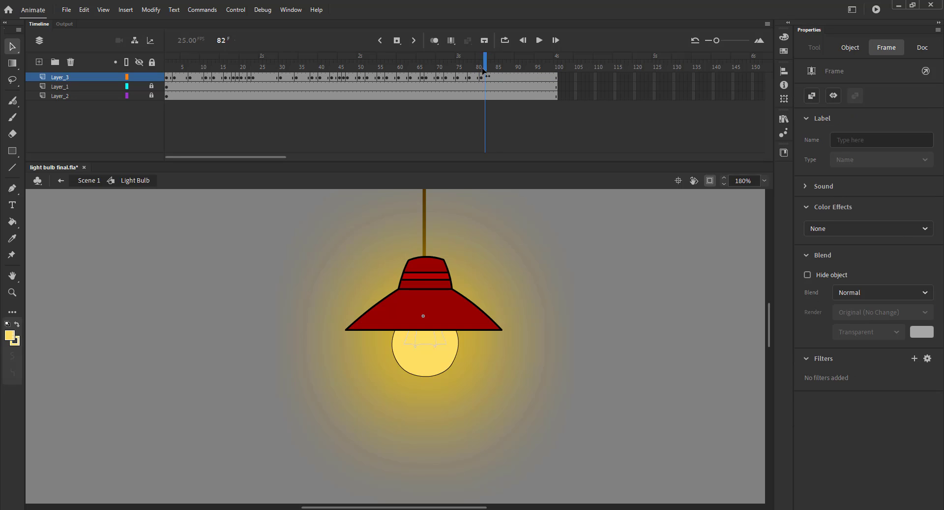
- Add a Layer_3 keyframe at frame 82 and set the shade's tint to 50%
key("F6")
left_click(460, 302)
left_click(924, 249)
type("50")
key("Return")
left_click(486, 64)
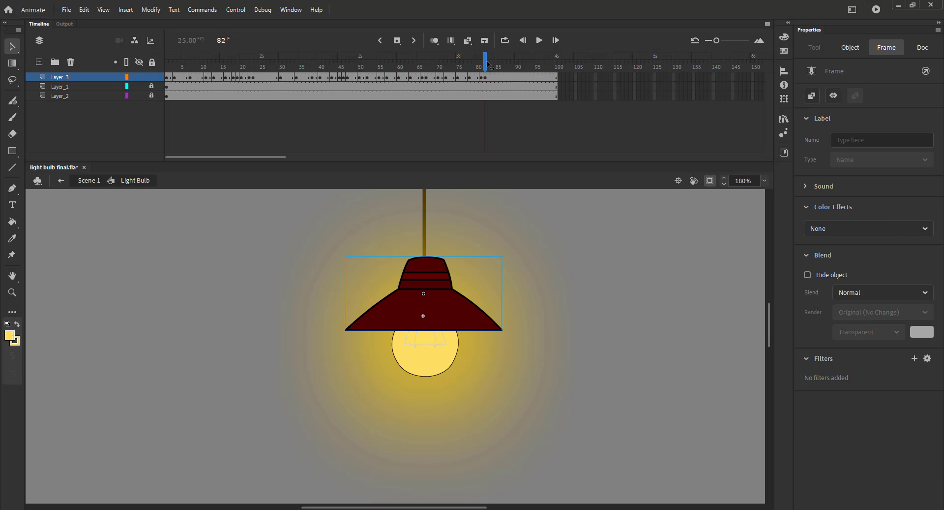
- Add two more Layer_3 keyframes at the flicker changes just after frame 82, with shade tints of 0% and 50%
left_click_drag(486, 63, 552, 65)
key("F6")
left_click(414, 293)
left_click(926, 249)
type("0")
key("Return")
left_click(498, 63)
key("F6")
left_click(434, 293)
left_click(923, 248)
type("50")
key("Return")
- Add a pair of Layer_3 keyframes near frame 90, tinting the shade 0% and 50% respectively
left_click(515, 66)
key("F6")
left_click(442, 300)
left_click(925, 248)
type("0")
key("Return")
left_click(520, 64)
key("F6")
left_click(450, 295)
left_click(925, 248)
type("50")
key("Return")
- Continue toward frame 99 with two Layer_3 keyframes, setting the shade's tint to 0% and 50%
key("F6")
left_click(443, 296)
left_click(925, 248)
type("0")
key("Return")
key("F6")
left_click(418, 300)
left_click(923, 248)
type("50")
key("Return")
- Add the last shade keyframe at frame 99 and lower its tint for the unlit bulb
key("F6")
left_click(443, 295)
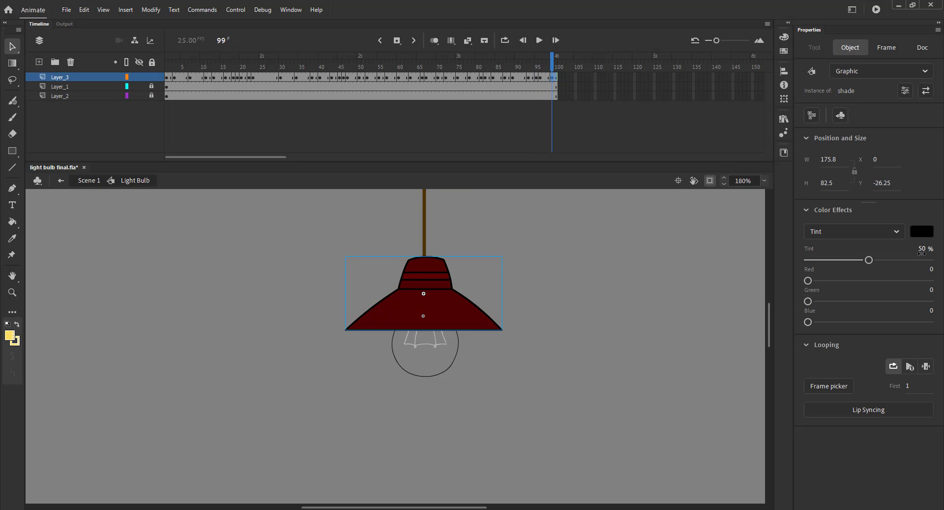
left_click_drag(923, 253, 880, 253)
left_click(219, 313)
- Play the flicker animation inside the Light Bulb symbol and again from Scene 1
key("Return")
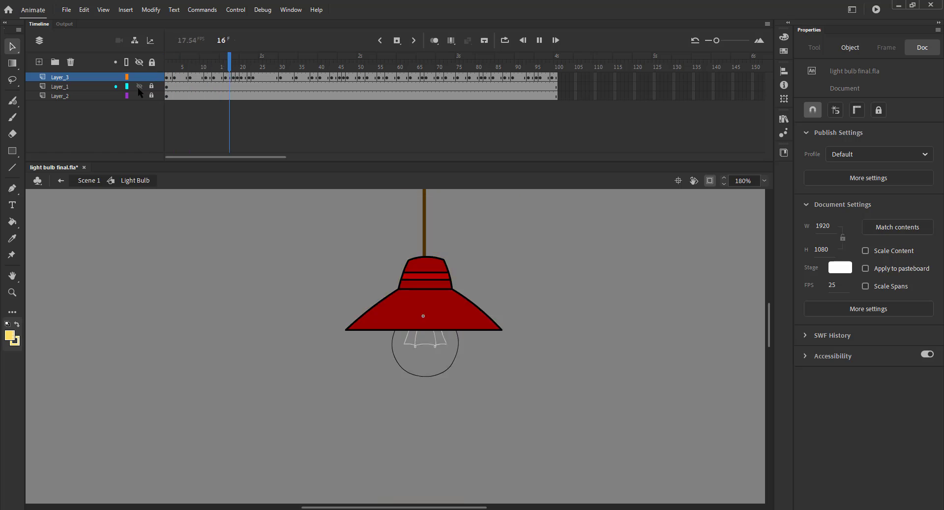
double_click(149, 219)
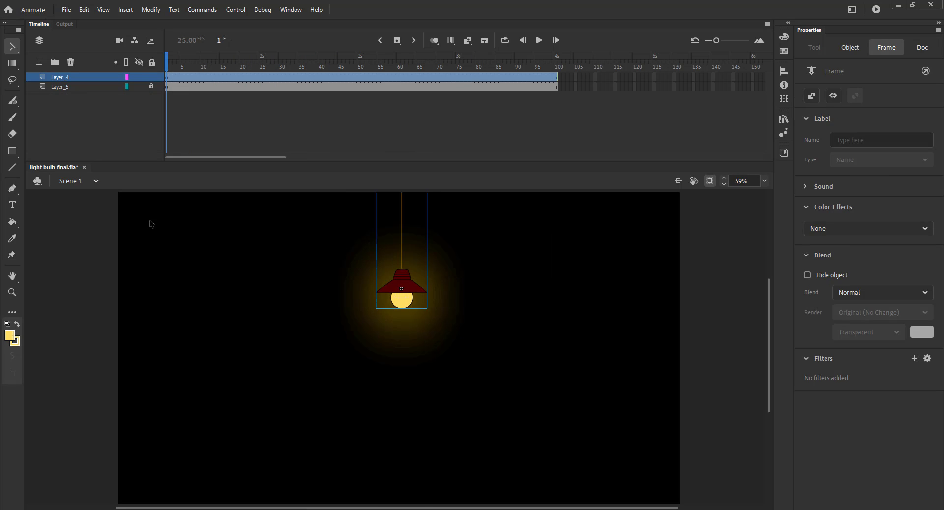
left_click(150, 223)
key("Return")
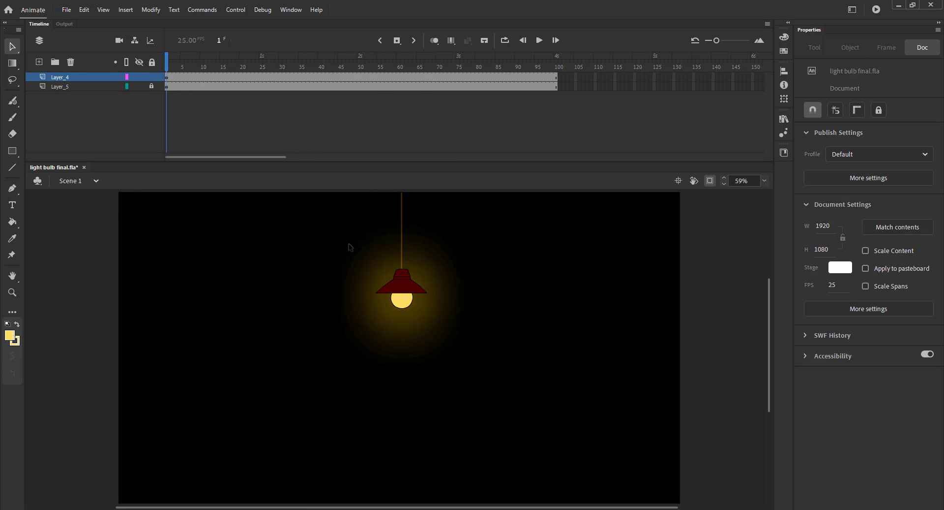
- Reopen the Light Bulb symbol for editing and lock Layer_3
left_click(401, 288)
double_click(401, 290)
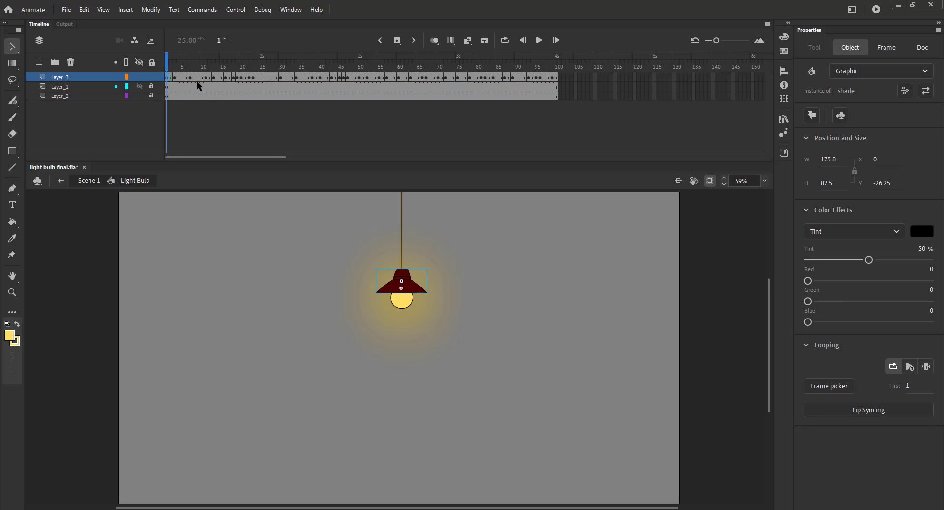
left_click_drag(183, 64, 166, 66)
left_click(151, 77)
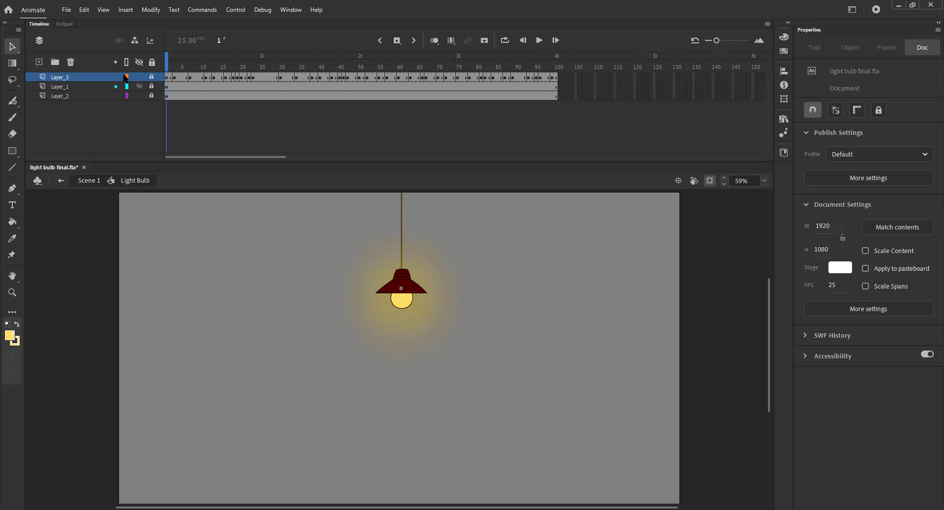
- Add a new layer and move it below Layer_2 to the bottom of the layer stack
left_click(58, 97)
left_click(39, 62)
left_click_drag(76, 94, 64, 109)
left_click_drag(173, 66, 166, 65)
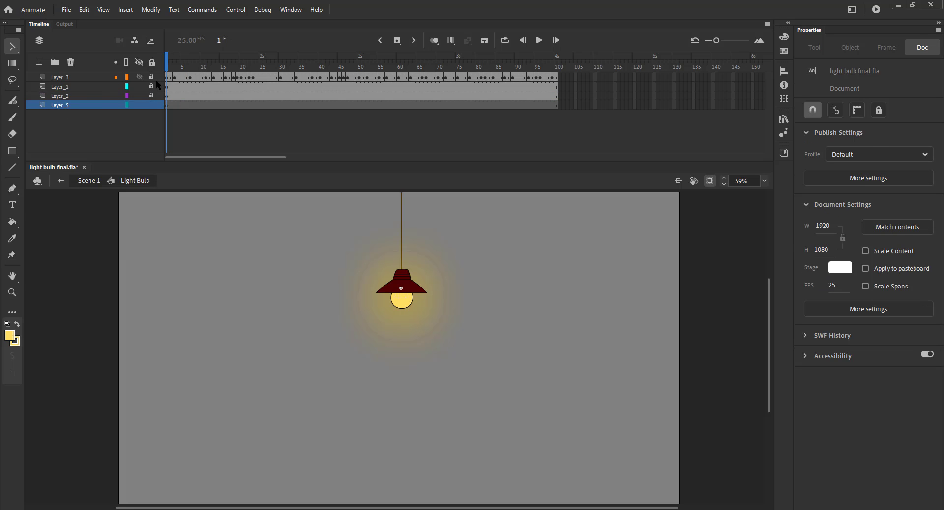
- Set up the Rectangle tool with no stroke and an amber-yellow fill at 60% alpha
key("r")
left_click(810, 159)
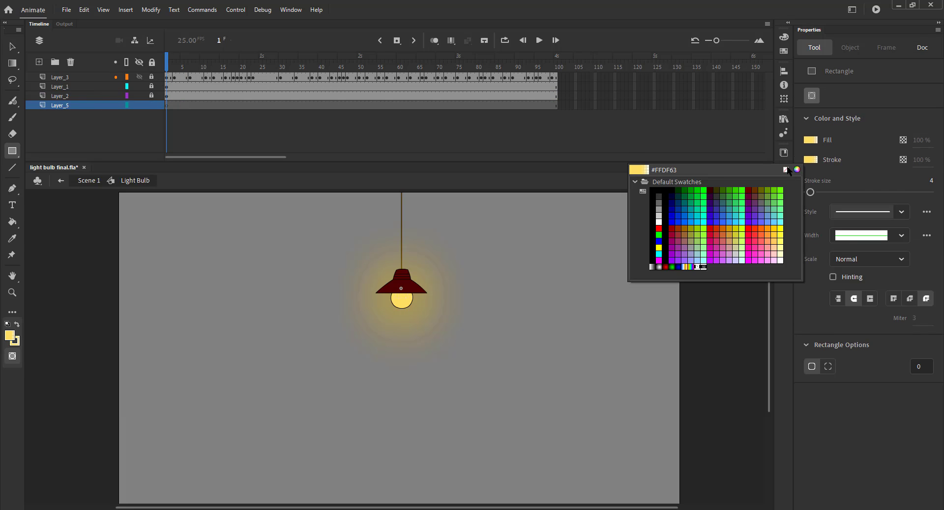
left_click(786, 169)
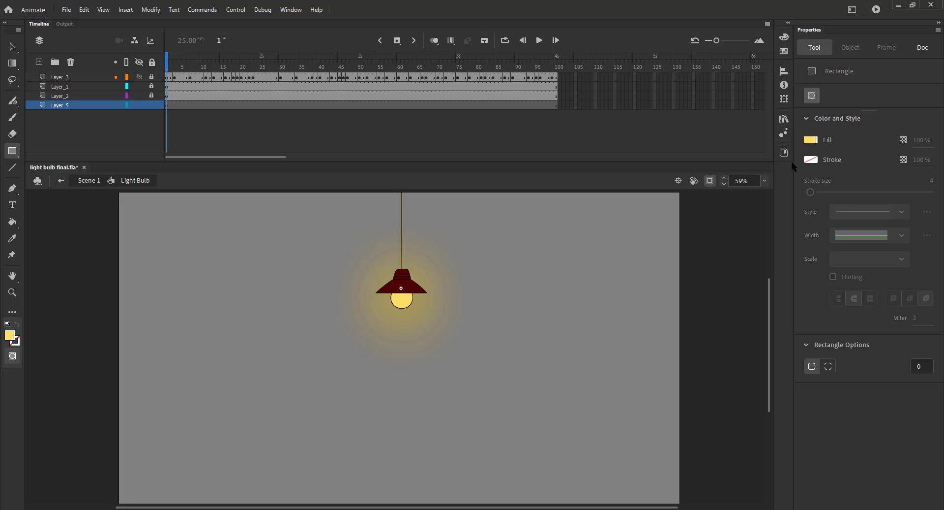
left_click(811, 140)
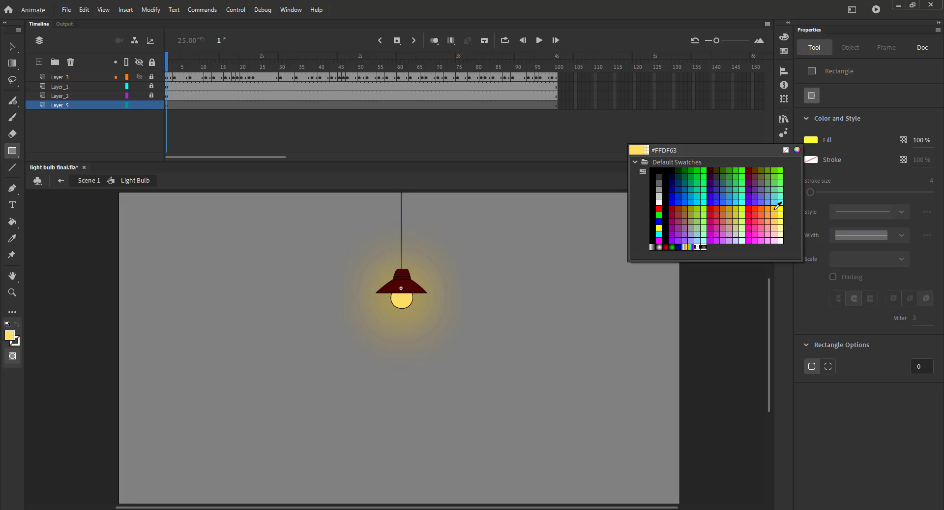
left_click(776, 208)
left_click(775, 209)
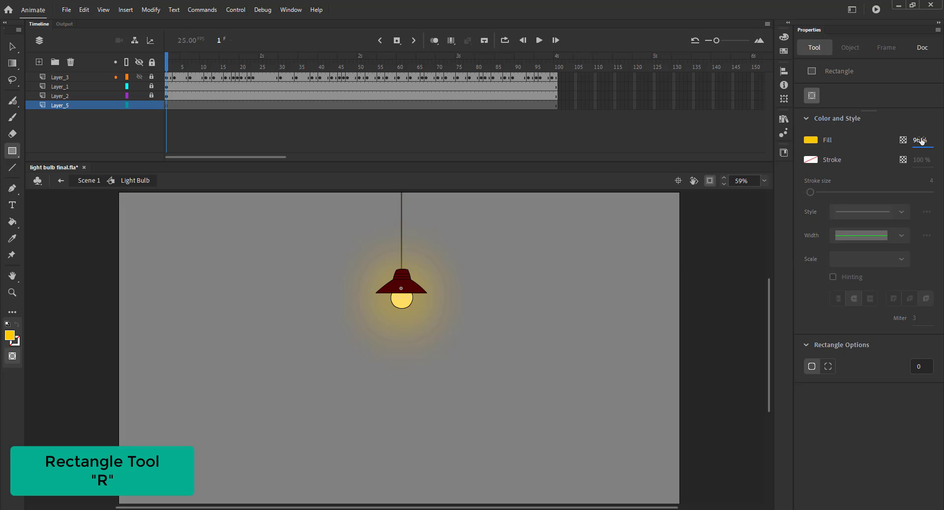
key("Return")
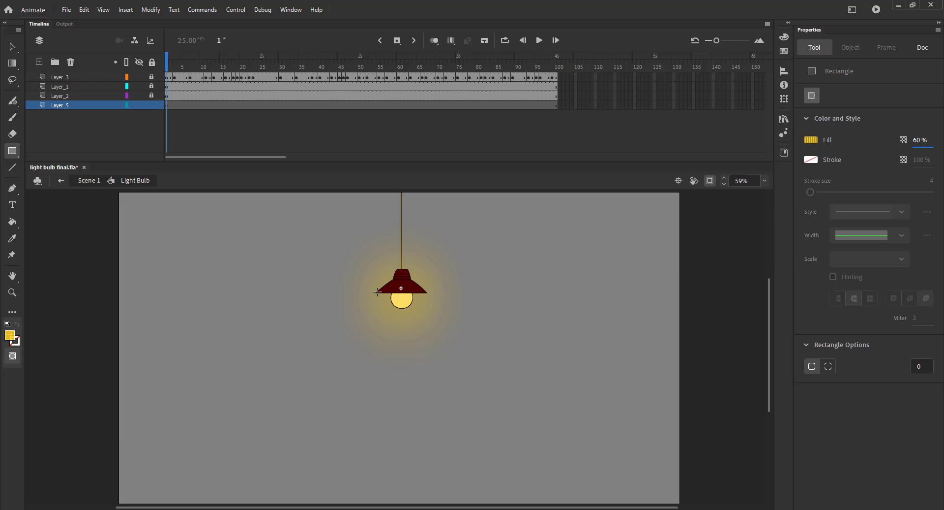
- Draw a rectangle beneath the lampshade and flare its lower corners past the stage into a beam about 725 px wide and 821 px tall
left_click_drag(441, 339, 427, 493)
key("v")
left_click_drag(309, 362, 307, 312)
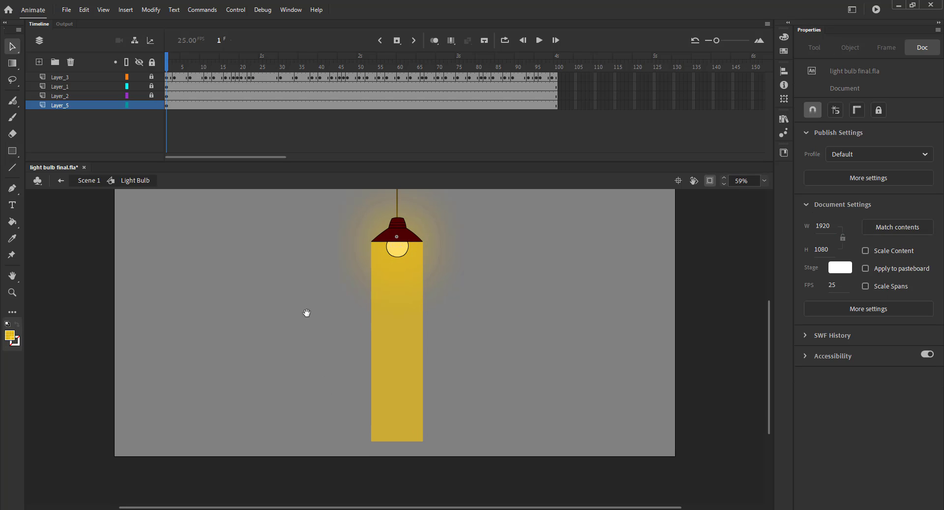
left_click_drag(423, 441, 476, 482)
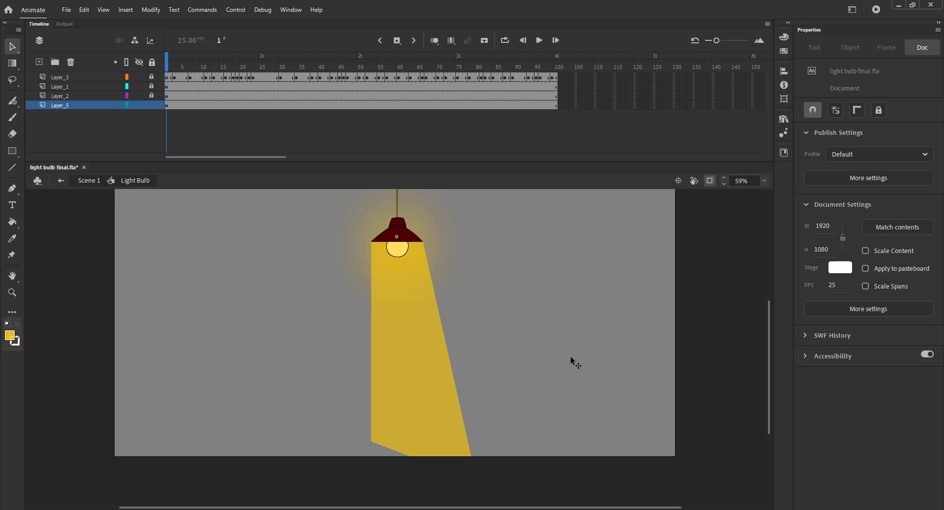
left_click(711, 178)
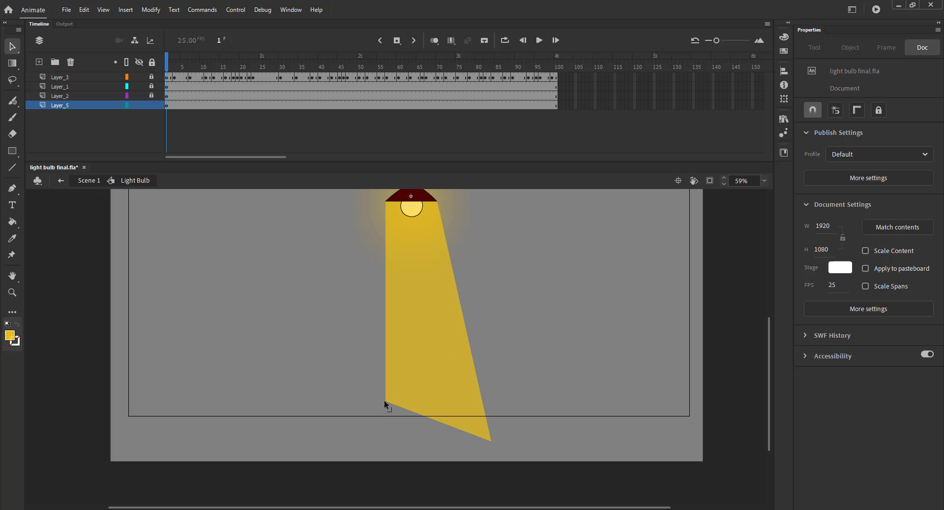
left_click_drag(384, 402, 307, 443)
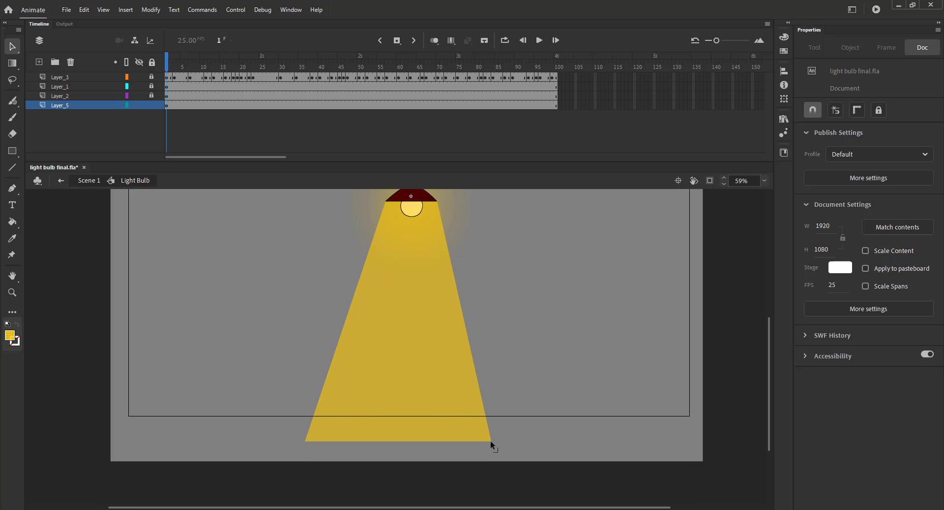
left_click_drag(491, 440, 516, 438)
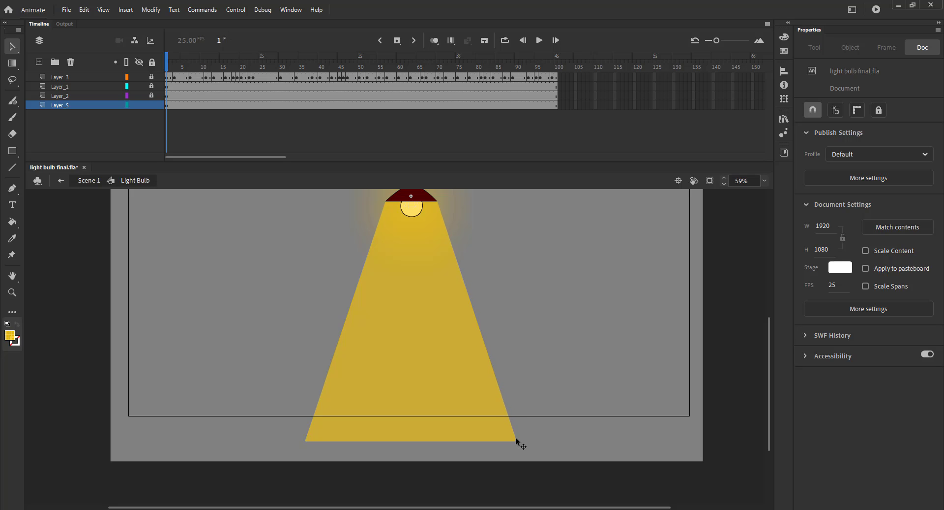
- Align the beam's upper-right corner with the edge of the lampshade and save the file
key("z")
left_click_drag(349, 198, 464, 225)
left_click_drag(398, 268, 410, 329)
left_click(392, 313, "alt")
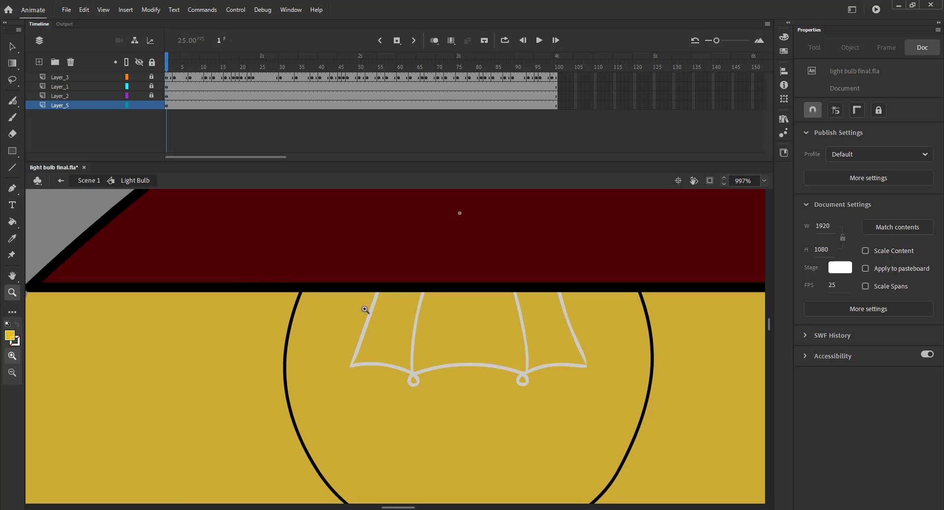
scroll(364, 305, "down", 3)
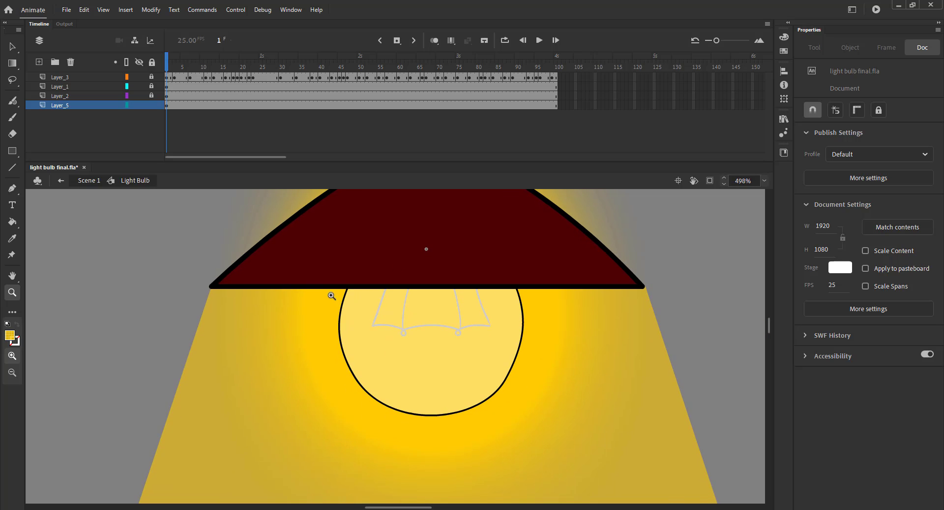
key("v")
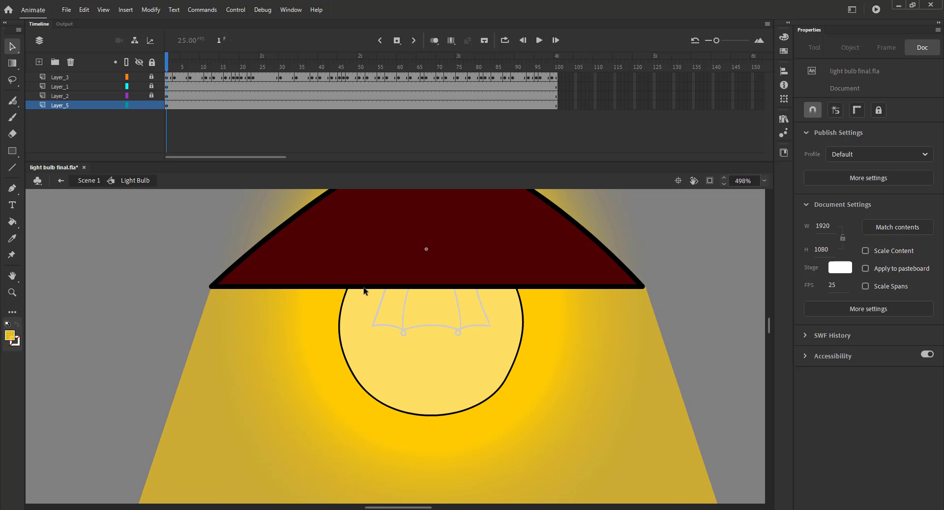
left_click_drag(646, 288, 641, 289)
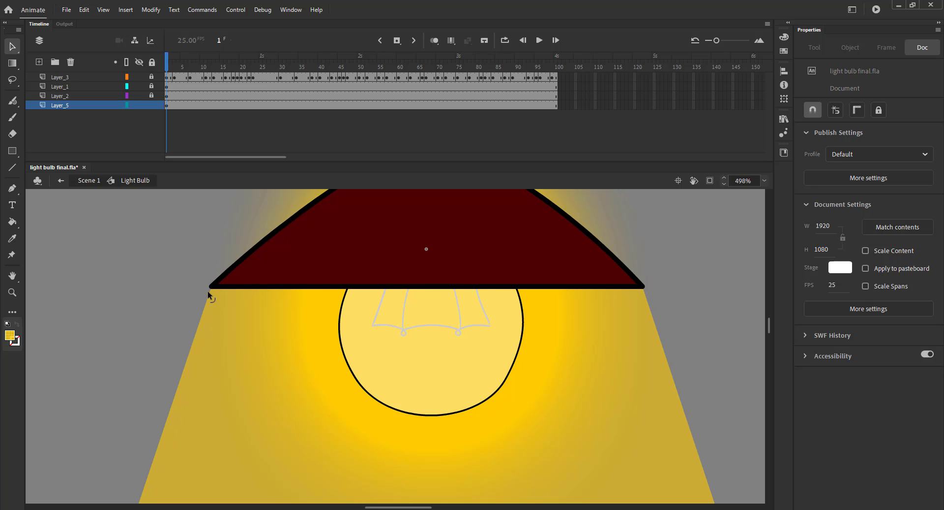
key("ctrl+2")
key("ctrl+s")
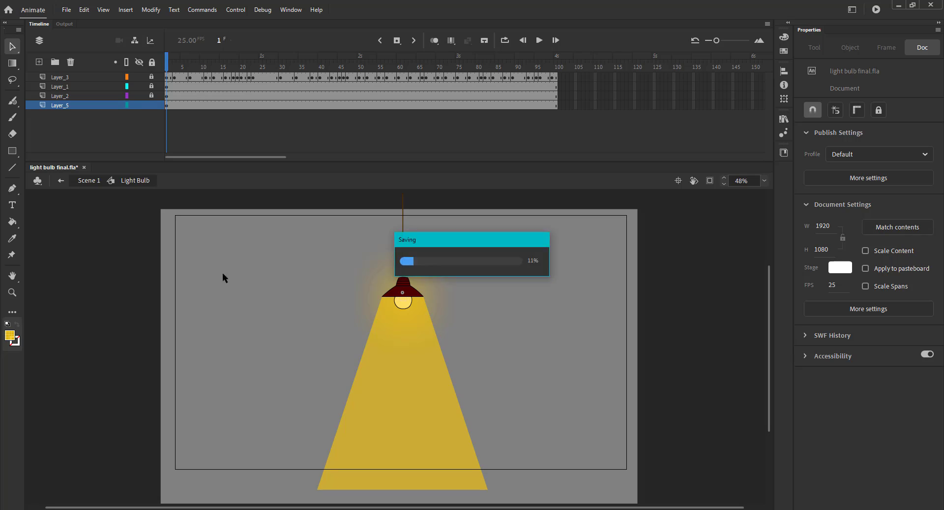
- Add a Glow filter to the beam layer's frame with an amber-yellow color and High quality
left_click(76, 107)
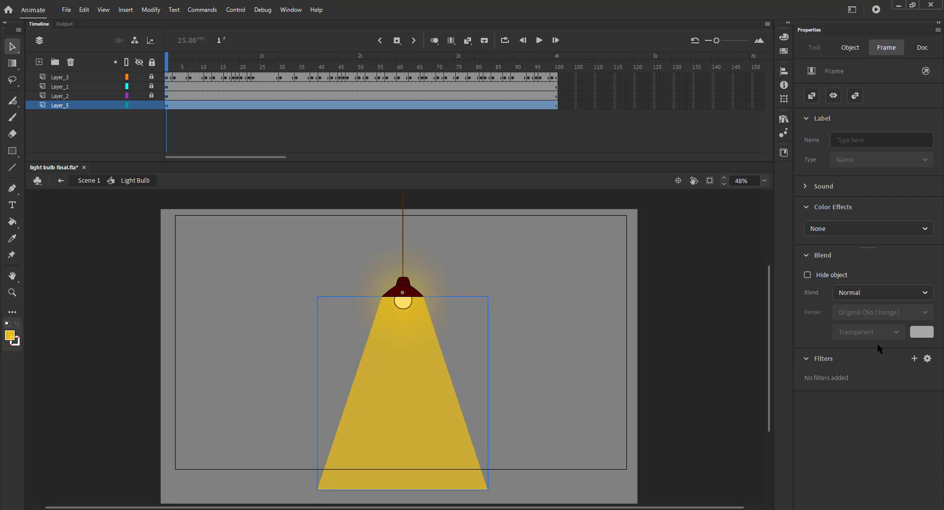
left_click(880, 408)
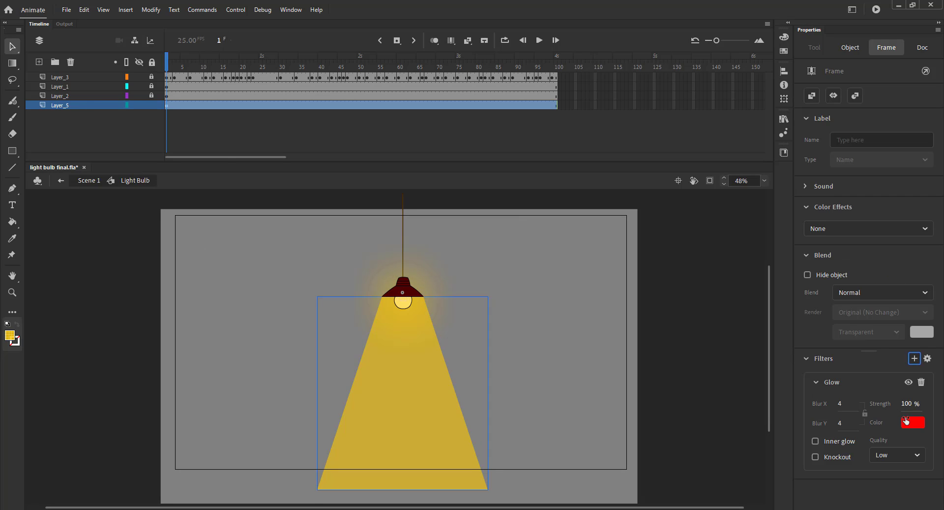
left_click(913, 422)
left_click(874, 368)
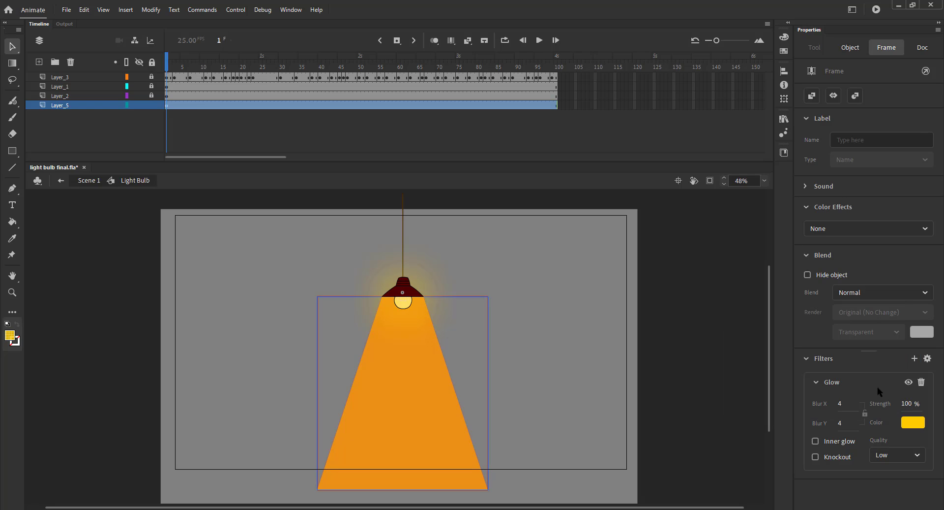
left_click(884, 441)
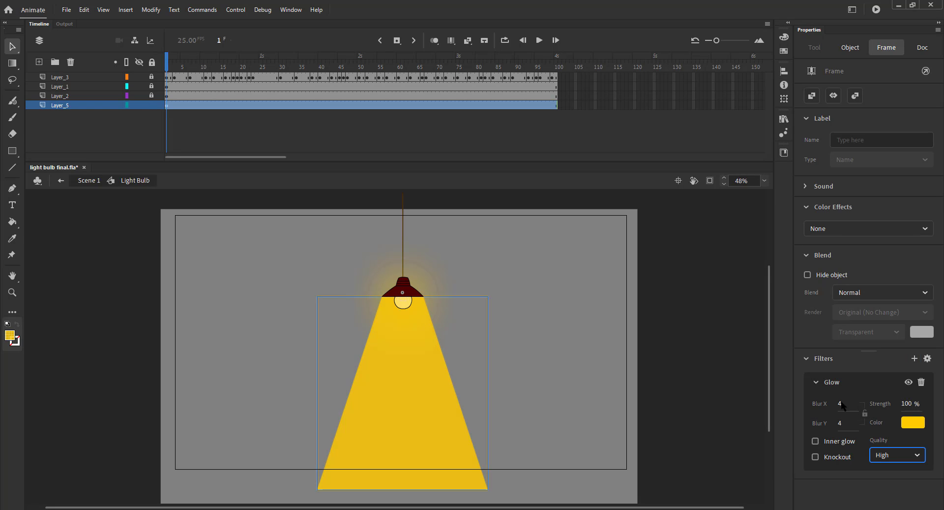
- Set the beam glow's Blur X and Blur Y to 20 and increase its strength
left_click(842, 402)
left_click(906, 403)
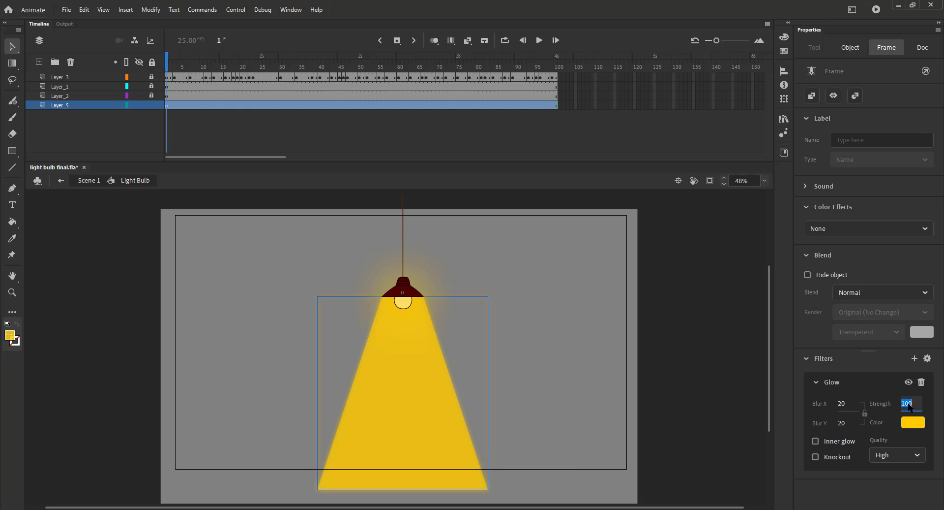
type("12")
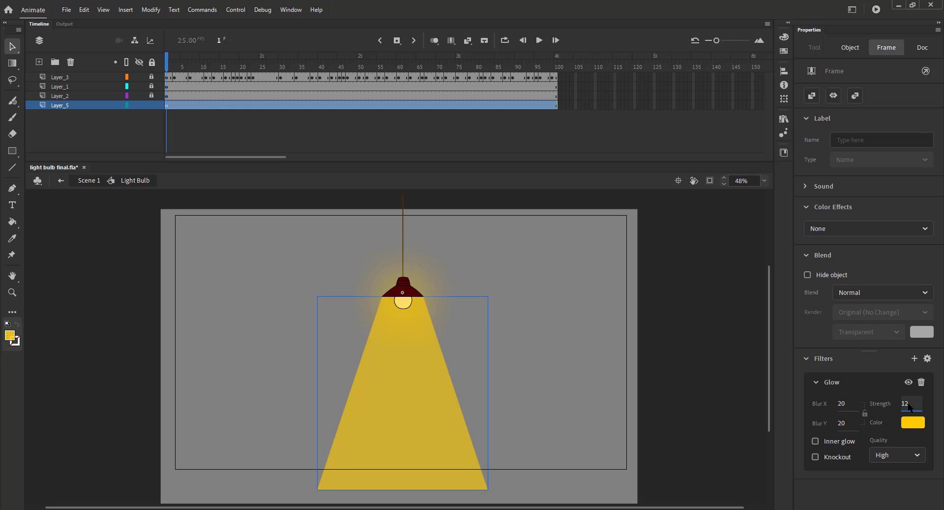
left_click(203, 299)
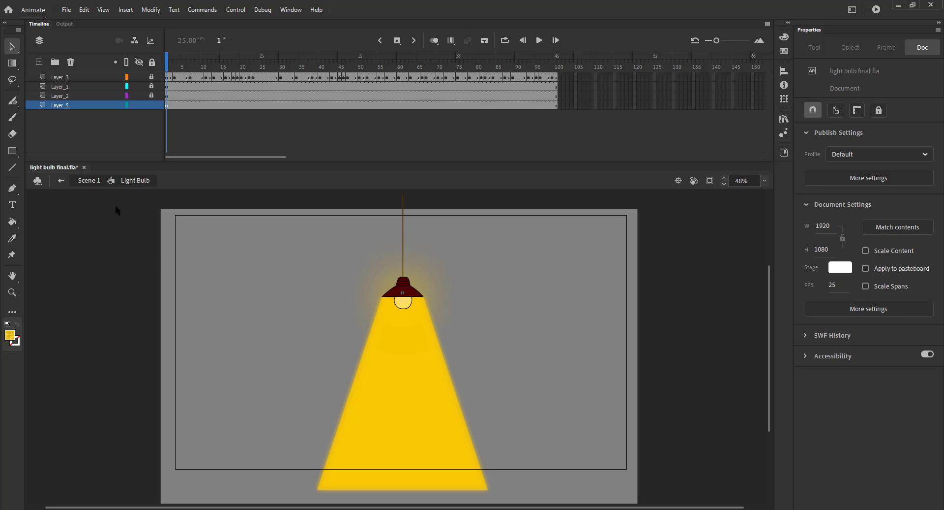
- View the glowing beam against Scene 1's black background and return to editing the Light Bulb symbol
left_click(90, 181)
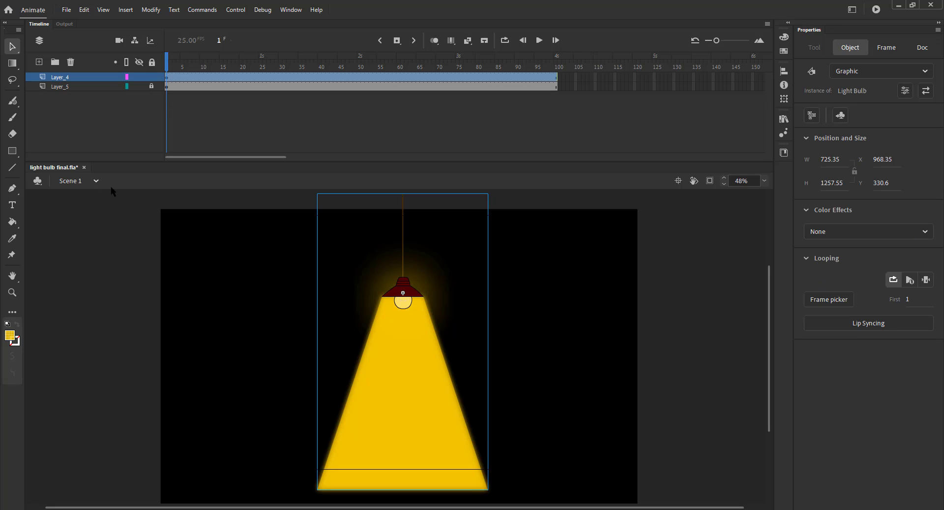
double_click(418, 322)
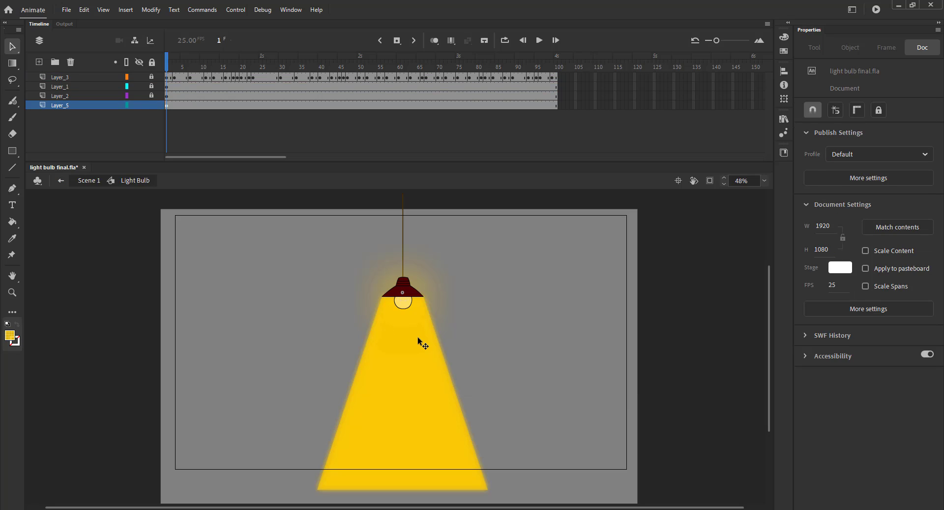
left_click(419, 338)
left_click(267, 293)
- Break the beam's drawing object apart into a plain shape and select its fill
left_click(400, 331)
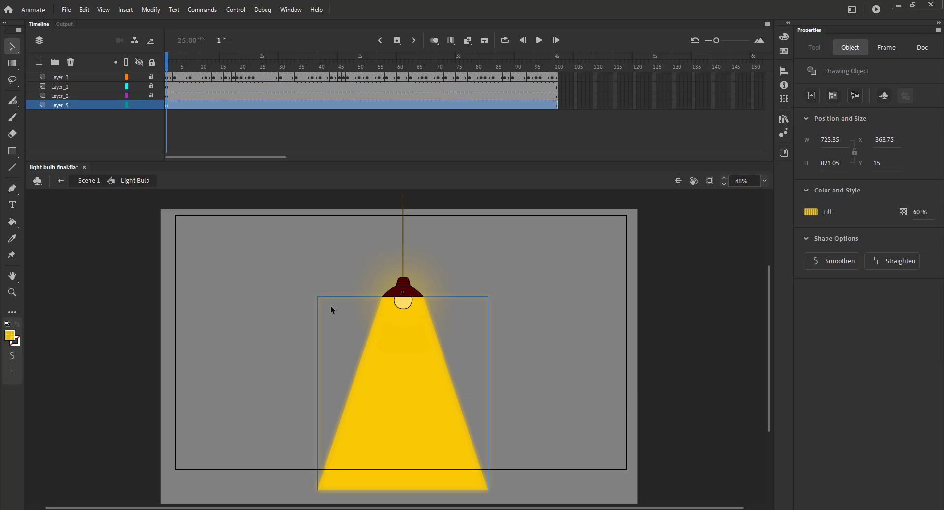
left_click(279, 283)
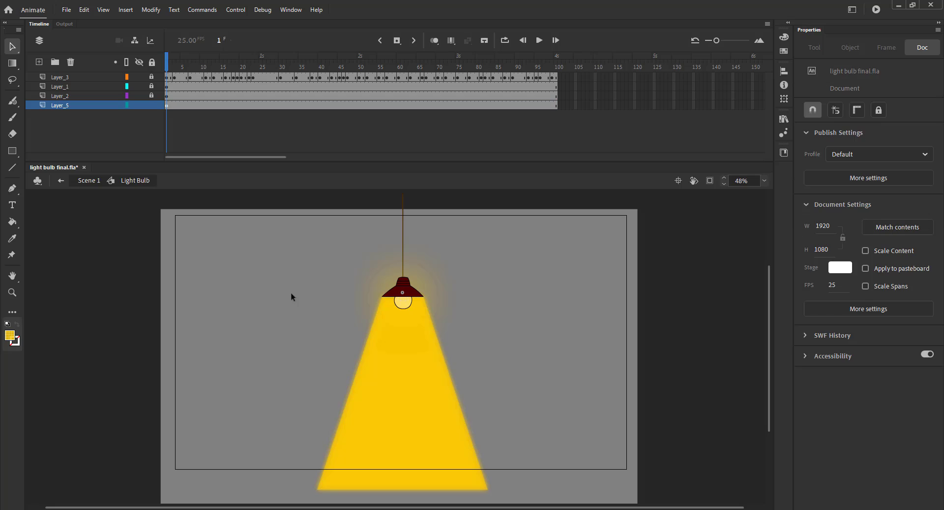
left_click(405, 330)
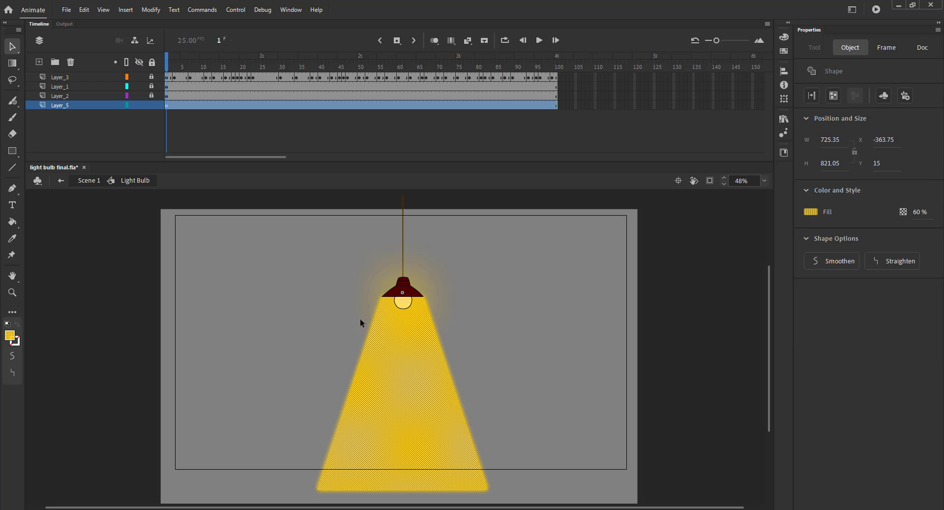
- Apply an Alpha color effect of 60% to the frame of the beam layer, Layer_5
left_click(307, 306)
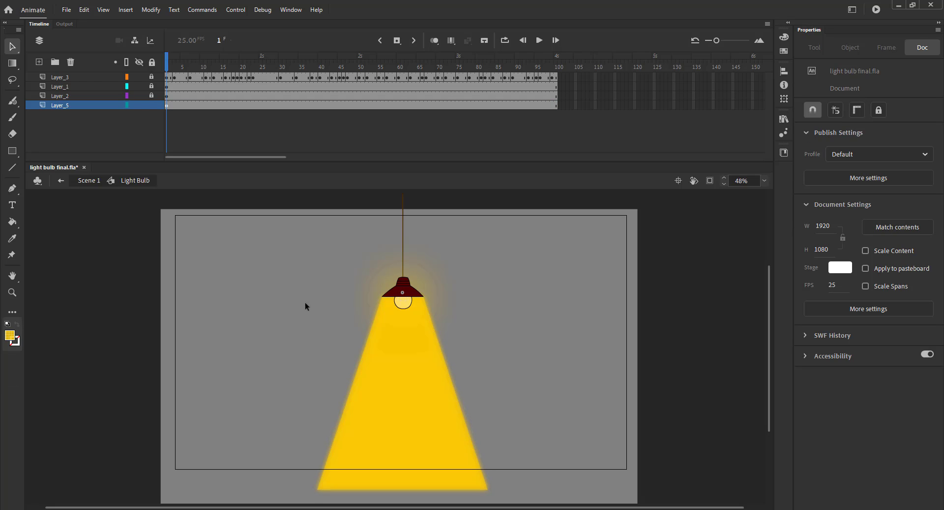
left_click(76, 105)
left_click(843, 229)
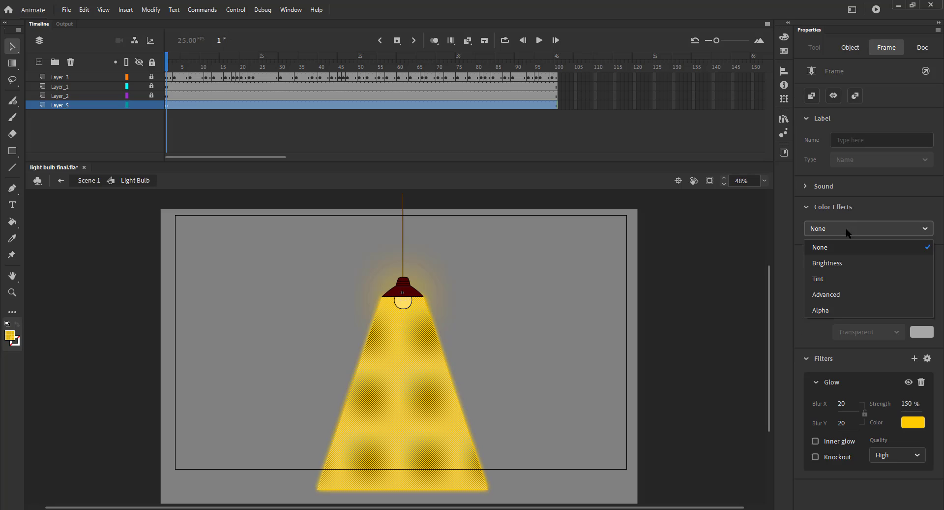
left_click(824, 312)
left_click_drag(930, 258, 883, 264)
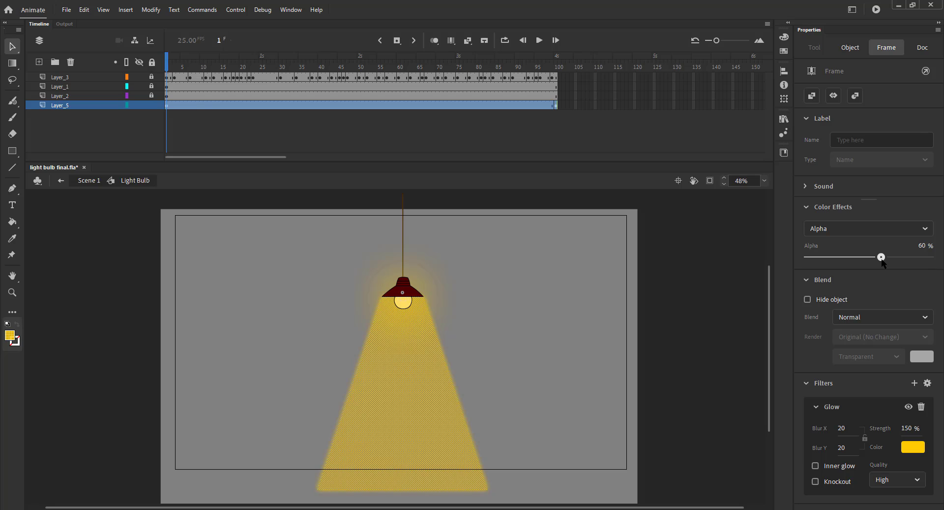
left_click(533, 275)
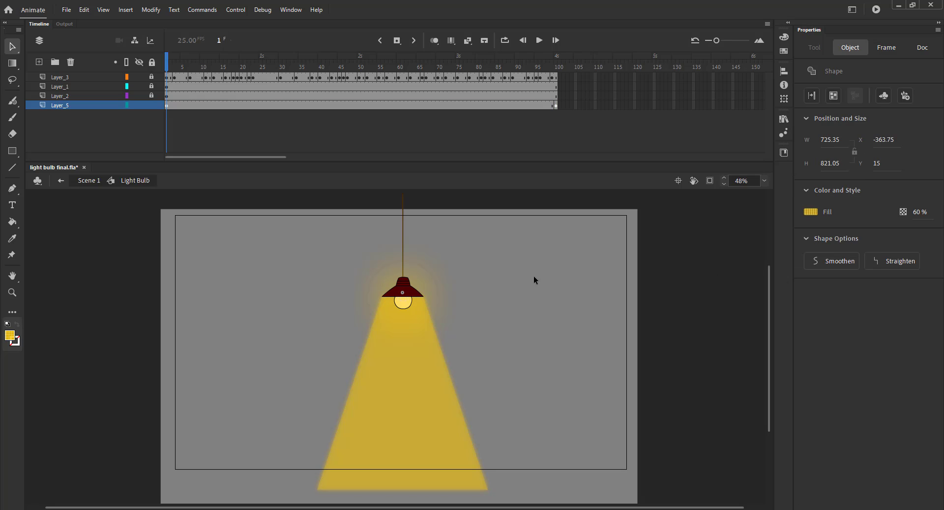
- Check the semi-transparent beam over the black background in Scene 1, then reopen the Light Bulb symbol for editing
left_click(89, 181)
left_click_drag(166, 66, 148, 79)
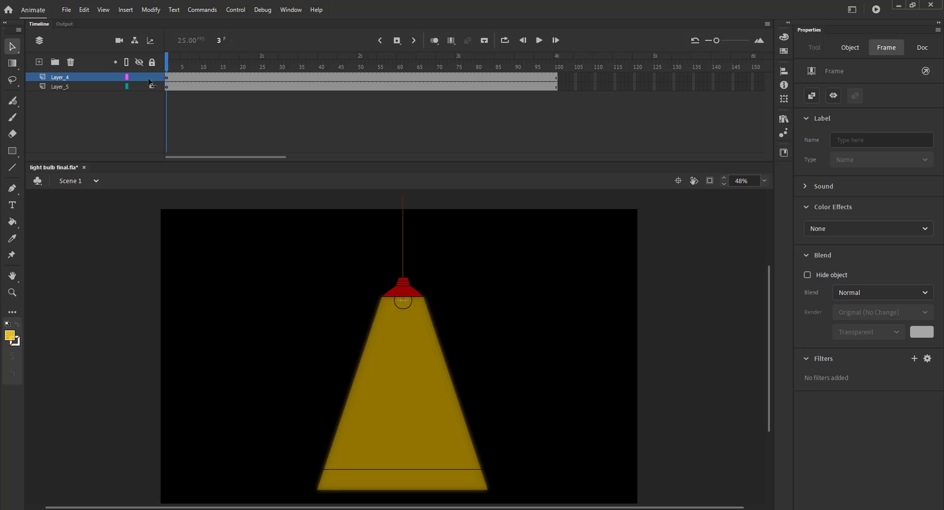
left_click(193, 125)
left_click(414, 316)
double_click(414, 316)
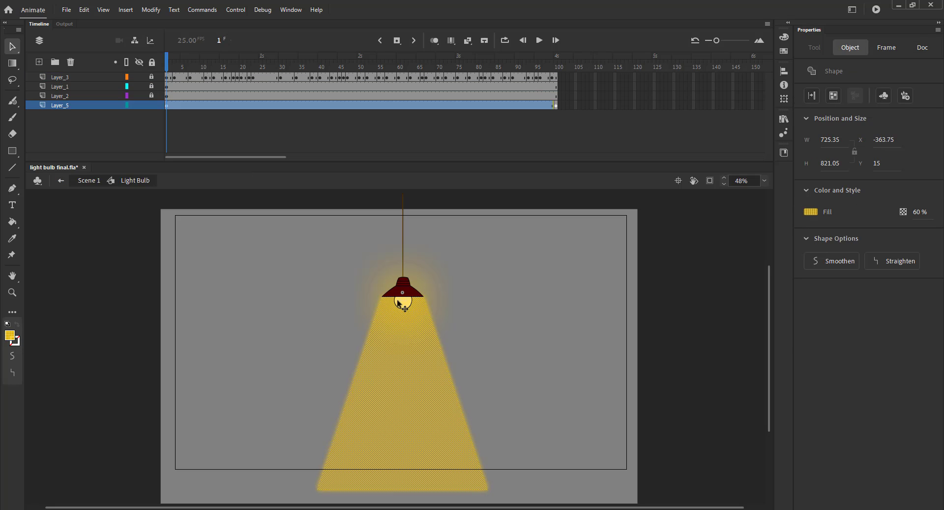
left_click(315, 270)
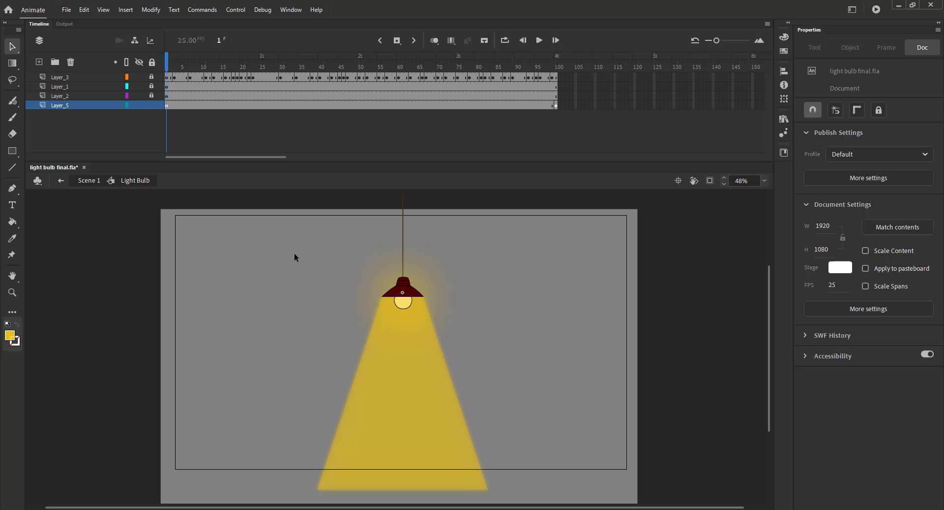
- Insert blank keyframes on Layer_5 at each frame where the bulb is off, starting at frame 3, and clear the keyframe at frame 100
left_click_drag(169, 68, 175, 69)
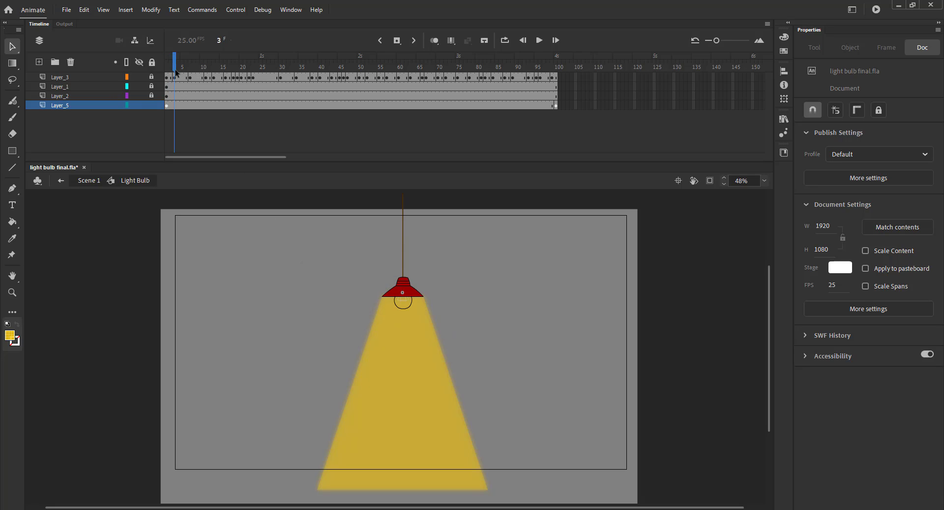
key("F7")
mouse_move(190, 65)
left_mouse_down()
mouse_move(554, 71)
mouse_move(167, 70)
left_mouse_up()
key("F7")
key("F7")
key("F7")
key("F7")
key("F7")
key("F7")
key("F7")
key("F7")
key("F7")
key("F7")
key("F7")
key("F7")
left_click(556, 106)
key("shift+F6")
- Copy the beam keyframe from frame 1 of Layer_5 to every frame where the bulb is lit, through frame 96
left_click(167, 106)
left_click(170, 106)
left_click_drag(170, 105, 213, 106)
left_click(198, 105)
left_click_drag(213, 106, 296, 105)
left_click_drag(296, 105, 541, 105)
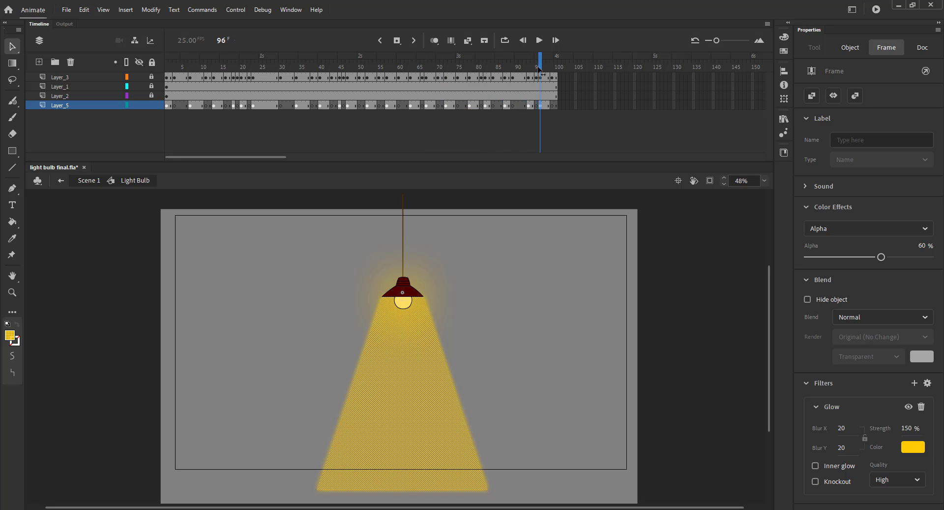
- Play back the beam flicker in the symbol, then lock Layer_5 and unlock Layer_1
key("Return")
left_click(152, 105)
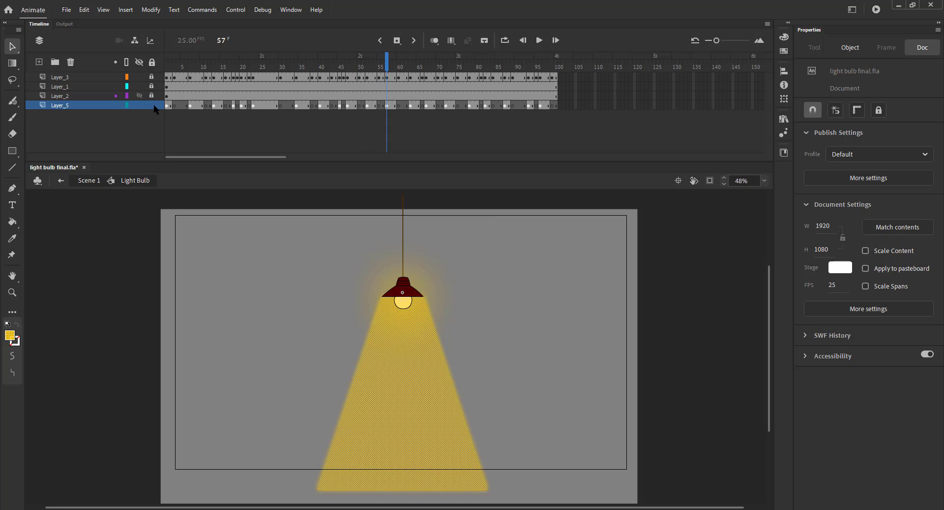
left_click(141, 93)
left_click(141, 93)
left_click(150, 86)
- Edit the bulb on Layer_1 to remove its black outline and return to Scene 1
double_click(404, 302)
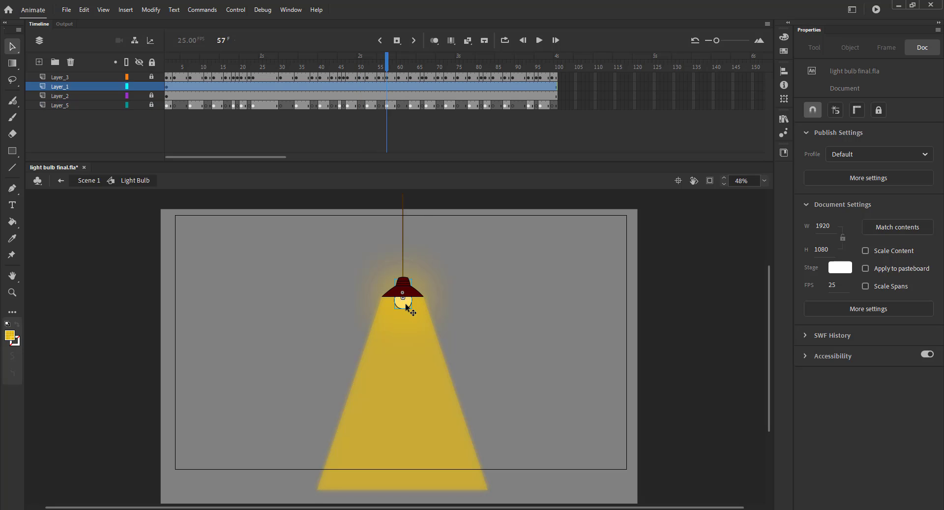
left_click(138, 87)
right_click(81, 86)
left_click(95, 224)
key("ctrl+e")
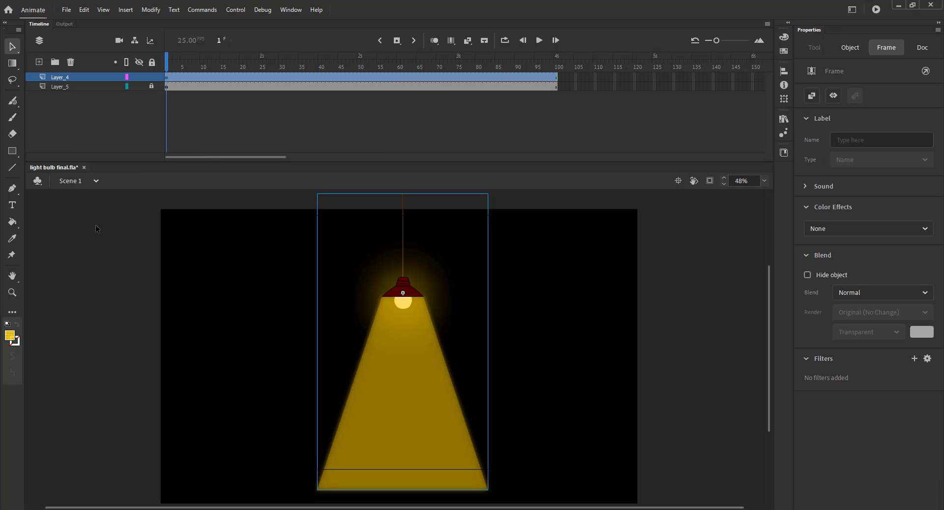
- Save the document and play back Scene 1 with the content outside the stage clipped
left_click(94, 224)
key("ctrl+s")
left_click(709, 180)
key("ctrl+2")
key("Return")
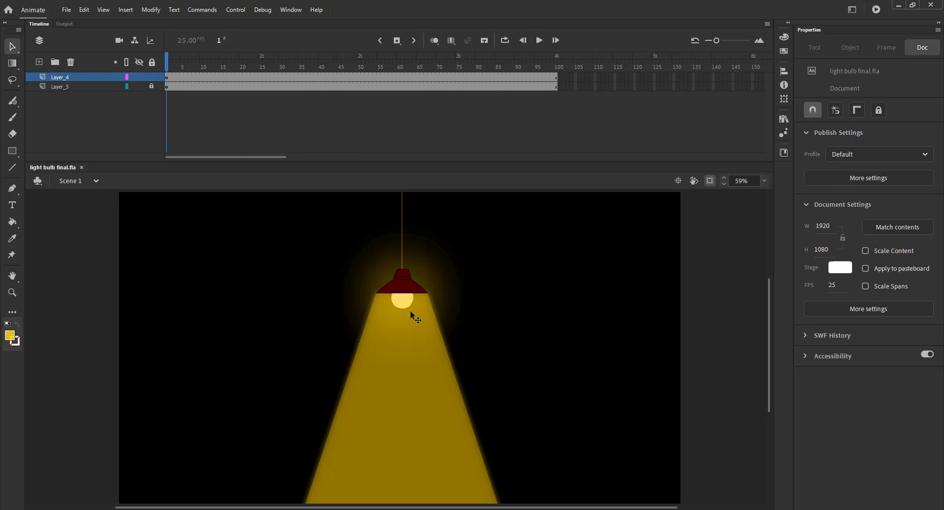
- Move the Light Bulb instance left to about X 492 and paste a copy of it in place
left_click(412, 315)
left_click_drag(411, 311, 272, 315)
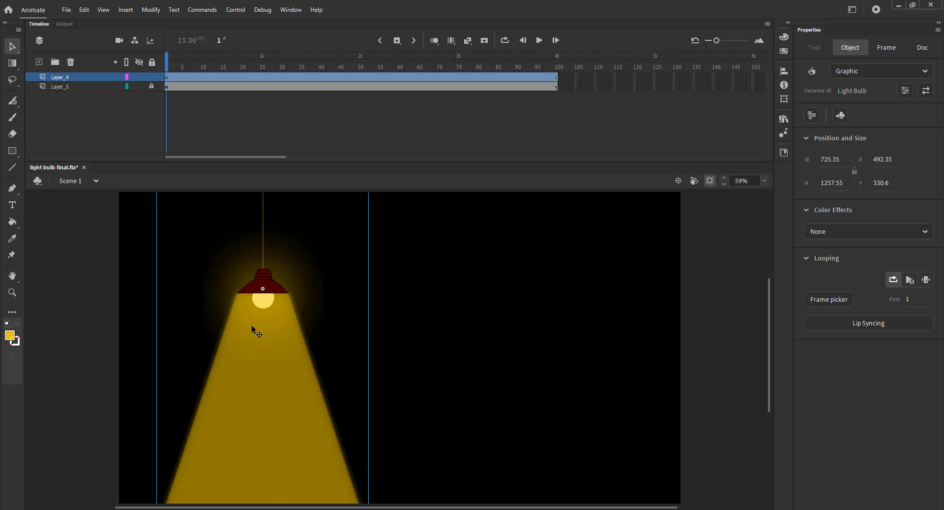
key("ctrl+c")
key("ctrl+shift+v")
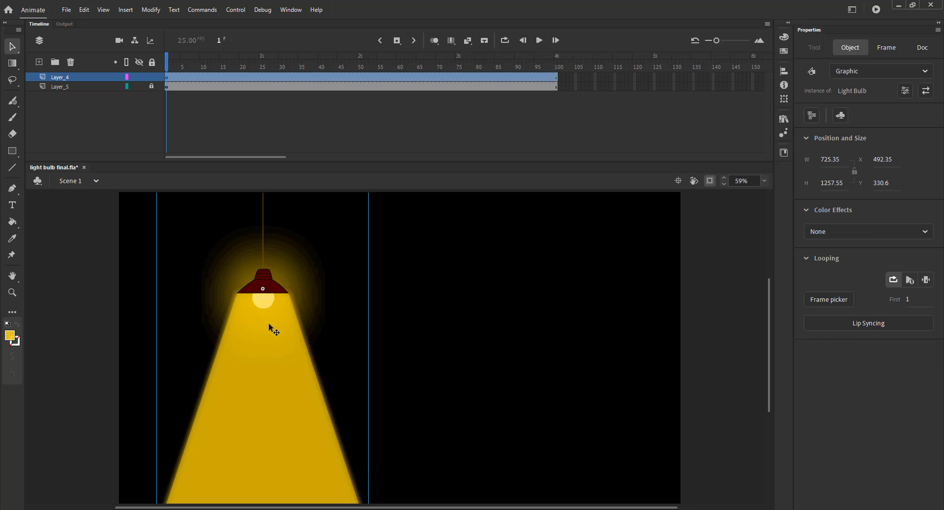
- Shift the pasted lamp horizontally to the right of the original, to about X 1036
key("shift+Right")
key("shift+Right")
key("shift+Right")
key("shift+Right")
key("shift+Right")
key("shift+Right")
key("shift+Right")
key("shift+Right")
key("shift+Right")
key("shift+Right")
key("shift+Right")
key("shift+Right")
key("shift+Right")
key("shift+Right")
key("shift+Right")
key("shift+Right")
key("shift+Right")
key("shift+Right")
key("shift+Right")
key("shift+Right")
key("shift+Left")
key("shift+Left")
key("shift+Left")
key("shift+Left")
key("shift+Left")
key("shift+Left")
key("shift+Left")
key("shift+Left")
key("shift+Left")
key("shift+Left")
key("shift+Left")
key("shift+Left")
key("shift+Left")
key("shift+Left")
key("shift+Left")
key("shift+Left")
key("shift+Left")
key("shift+Left")
key("shift+Left")
key("shift+Left")
key("shift+Left")
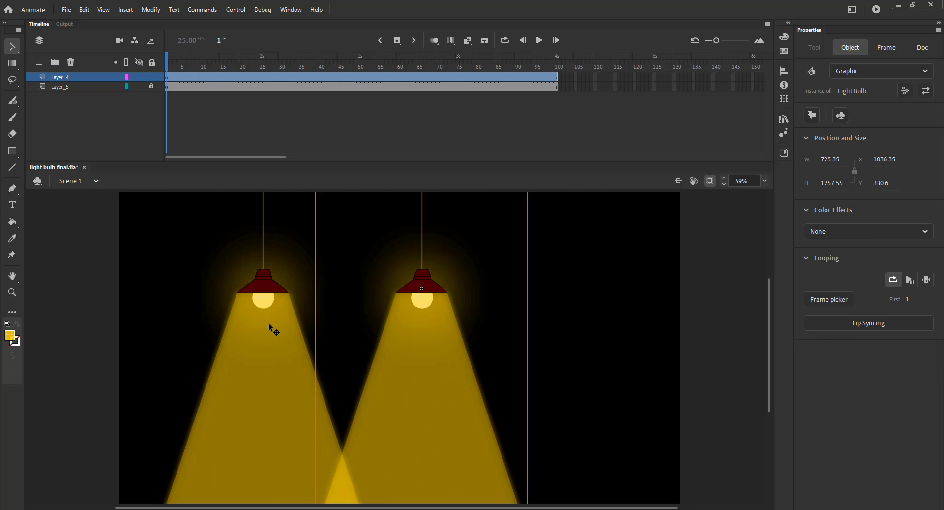
- Select both lamps and shift them left together until the pair sits at about X -41
key("ctrl+a")
key("shift+Left")
key("shift+Left")
key("shift+Left")
key("shift+Left")
key("shift+Left")
key("shift+Left")
key("shift+Left")
key("shift+Left")
key("shift+Left")
key("shift+Left")
key("shift+Left")
key("shift+Left")
key("shift+Left")
key("shift+Left")
key("shift+Left")
key("shift+Left")
key("shift+Left")
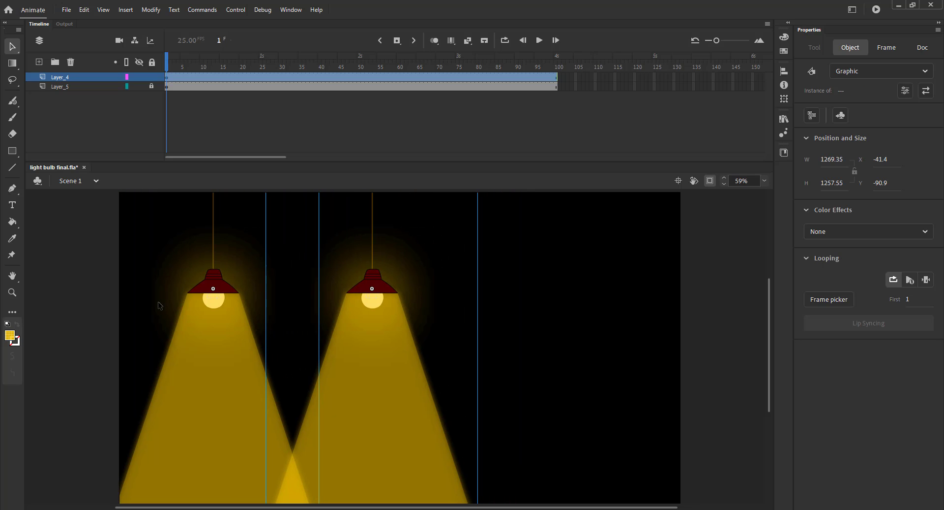
- Paste a third Light Bulb instance in place and shift it right of the second lamp with matching spacing
left_click(394, 351)
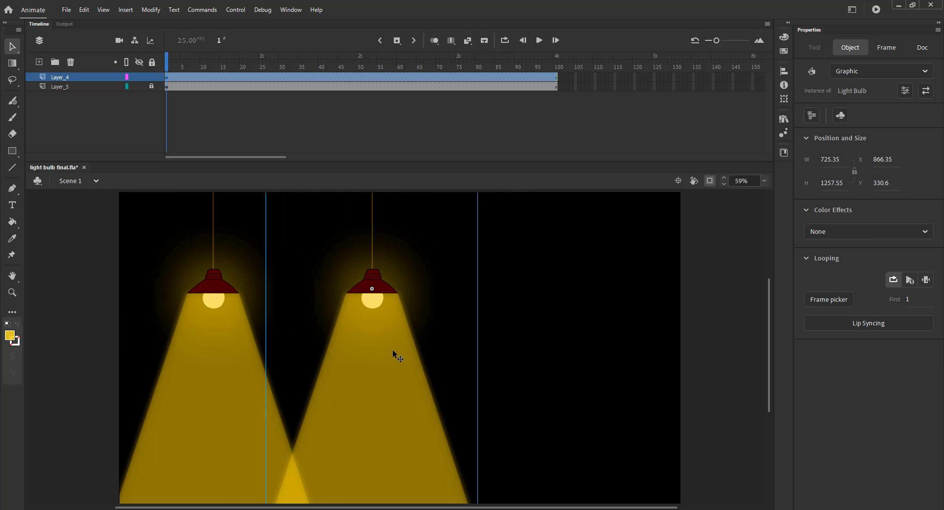
key("ctrl+shift+v")
key("shift+Right")
key("shift+Right")
key("shift+Right")
key("shift+Right")
key("shift+Right")
key("shift+Right")
key("shift+Right")
key("shift+Right")
key("shift+Right")
key("shift+Right")
key("shift+Right")
key("shift+Right")
key("shift+Right")
key("shift+Right")
key("shift+Right")
key("shift+Right")
key("shift+Right")
key("shift+Right")
key("shift+Right")
key("shift+Right")
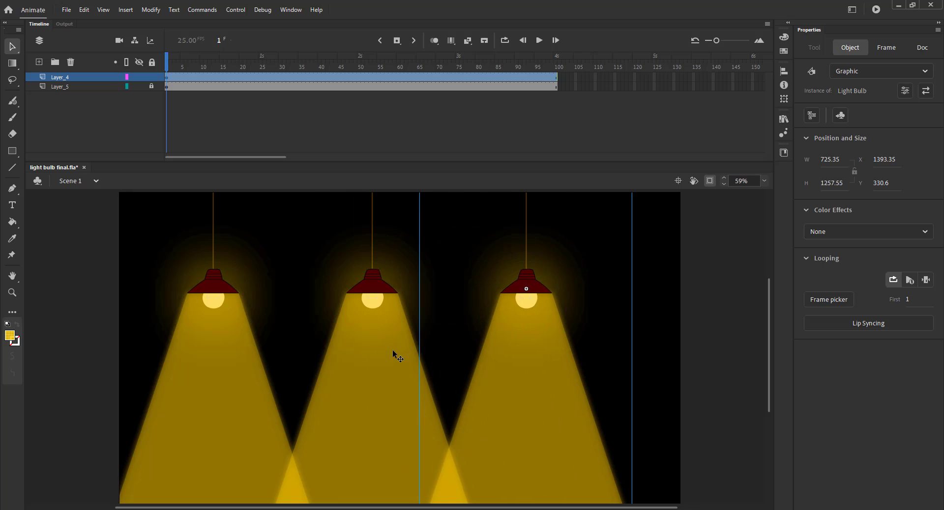
left_click(70, 346)
- Select all three lamps and shift them right together to center the row on the stage
key("ctrl+a")
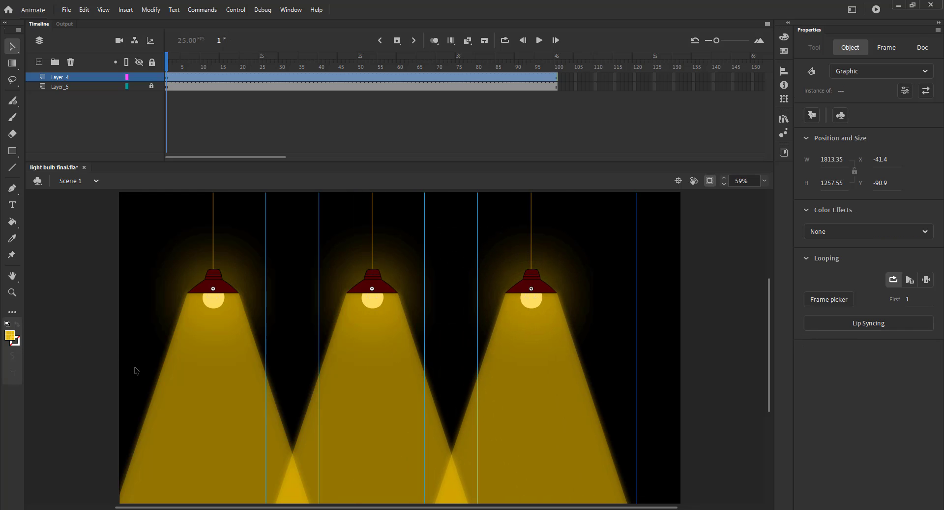
key("shift+Right")
key("shift+Right")
key("shift+Right")
key("shift+Right")
key("shift+Right")
key("shift+Right")
key("shift+Right")
key("shift+Right")
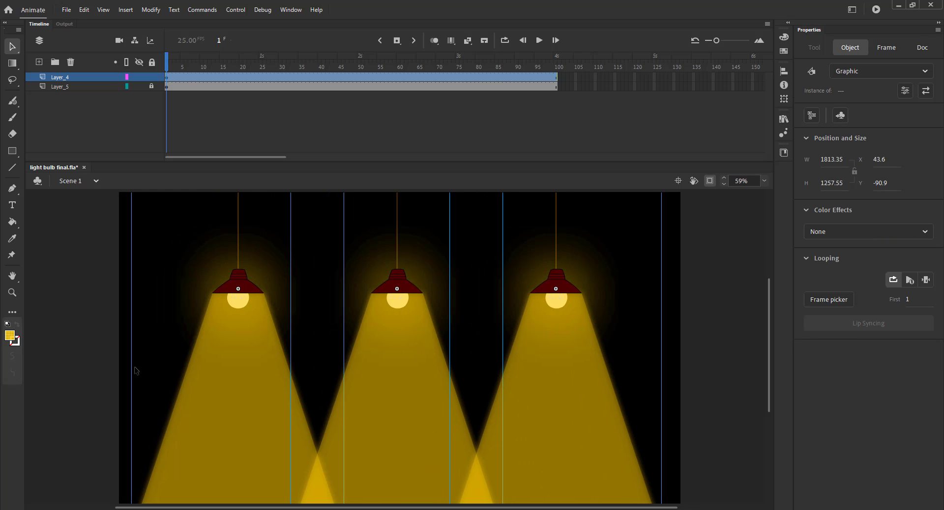
left_click(64, 359)
- Set the looping first frame to 20 for the middle lamp and 40 for the rightmost lamp
left_click(406, 326)
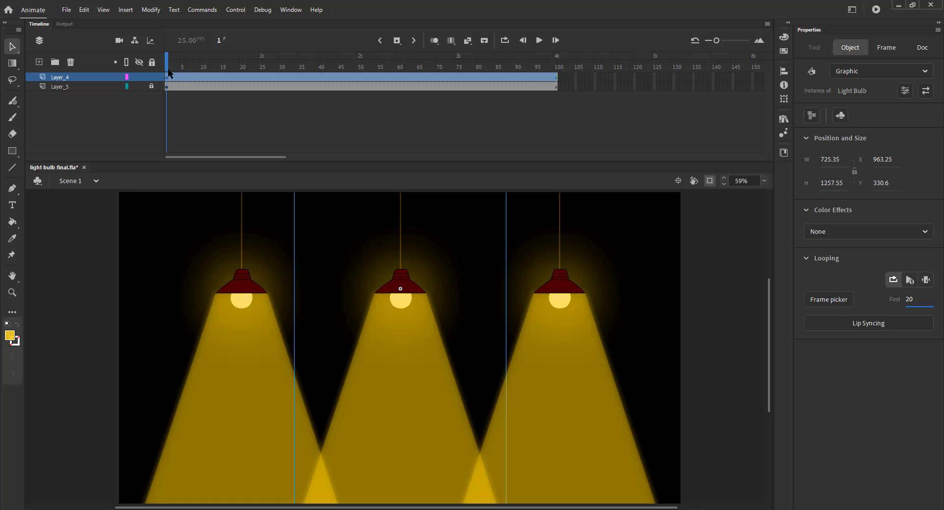
left_click_drag(169, 69, 250, 70)
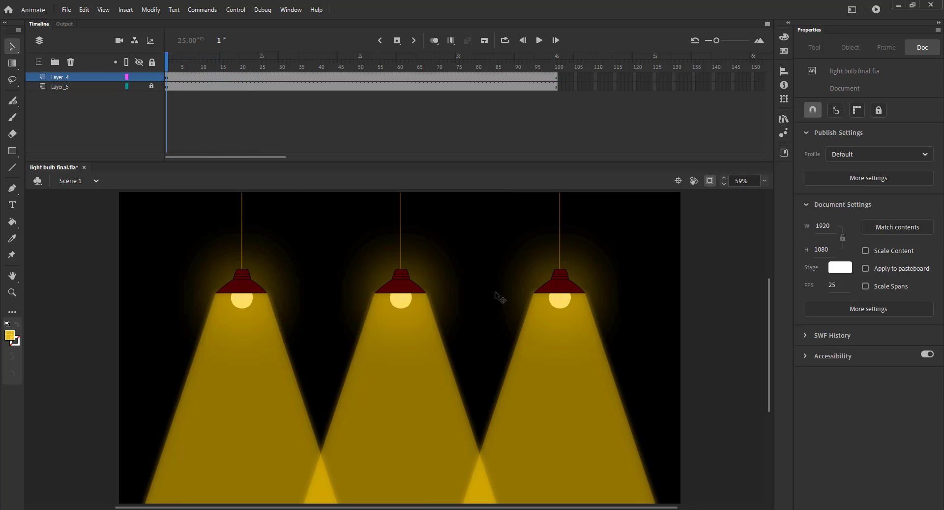
left_click(496, 293)
type("40")
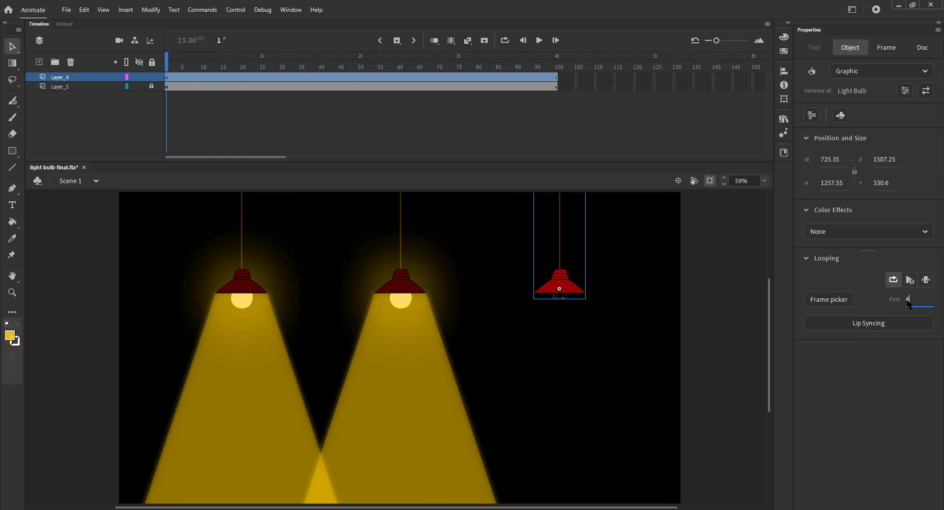
- Play back the three lamps' offset flicker from frame 1 and save the document
left_click(170, 69)
left_click(86, 255)
key("Return")
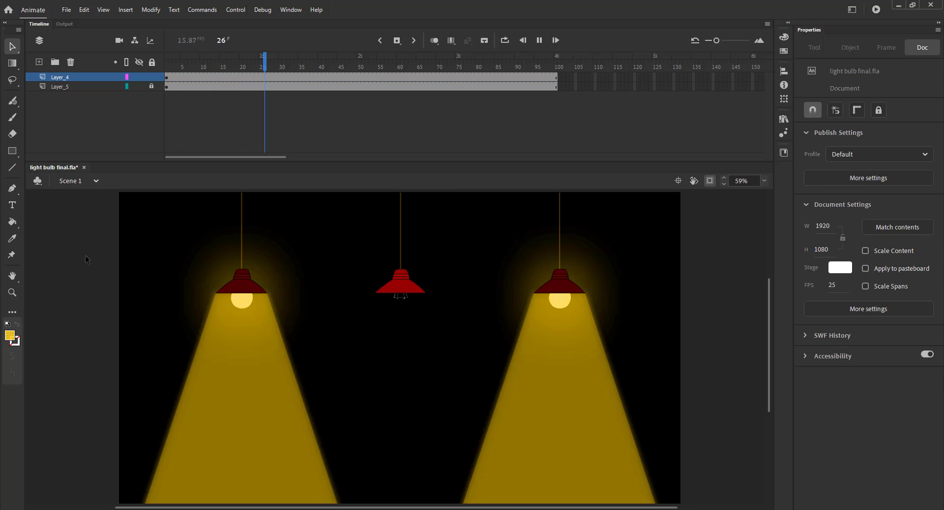
key("ctrl+s")
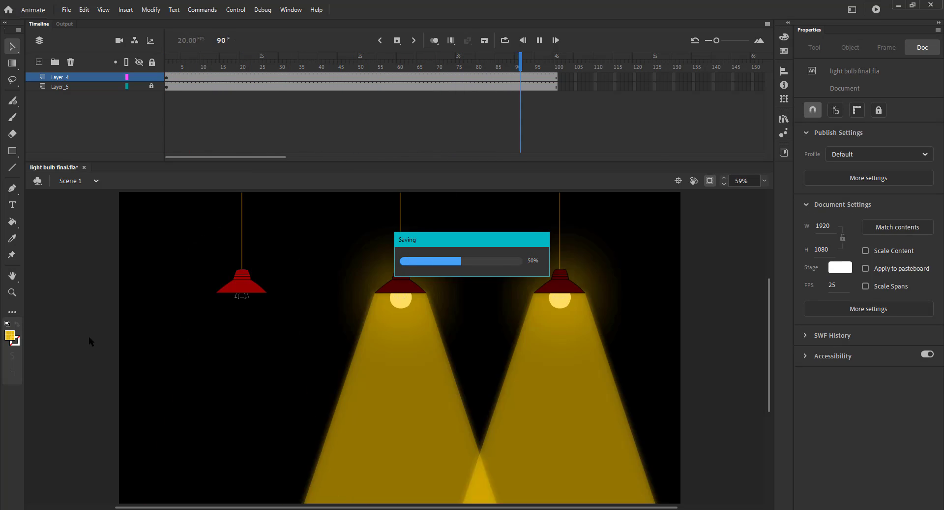